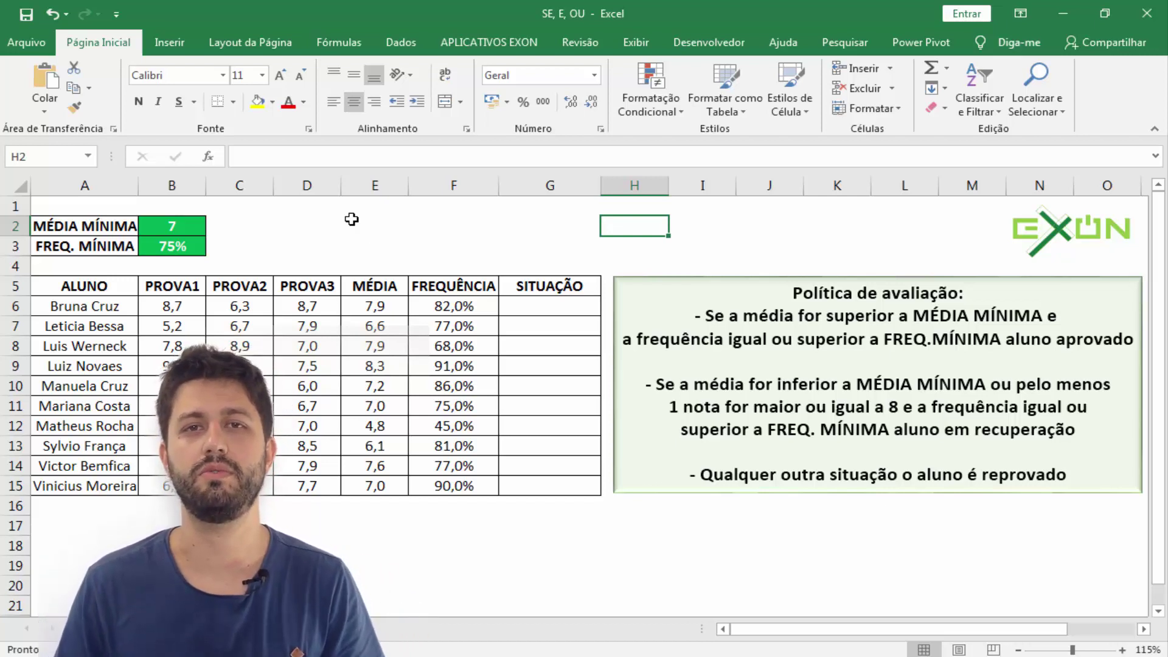
Begin the SITUAÇÃO formula in G6 with =SE(E(E6>=$B$2;F6>=$B$3);"APROVADO"; as the first test and result
{"action": "left_click", "coordinate": [567, 306]}
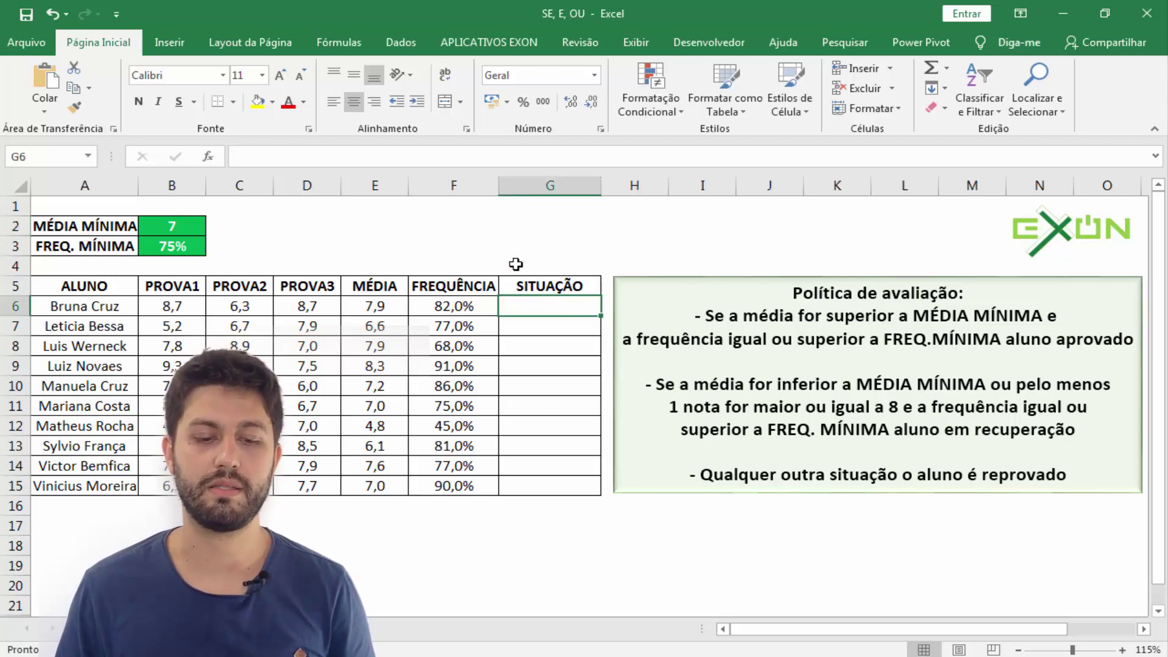
{"action": "left_click", "coordinate": [404, 158]}
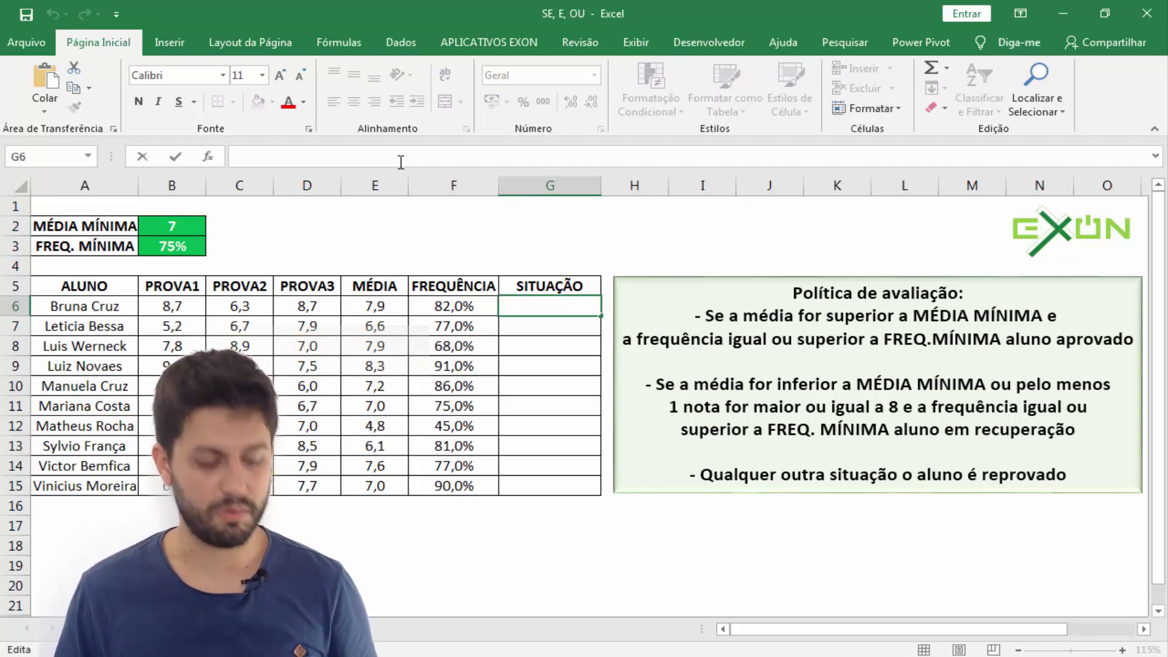
{"action": "type", "text": "=SE(E(E6>=$B$2;F6>=$B$3);\"APROVADO\";"}
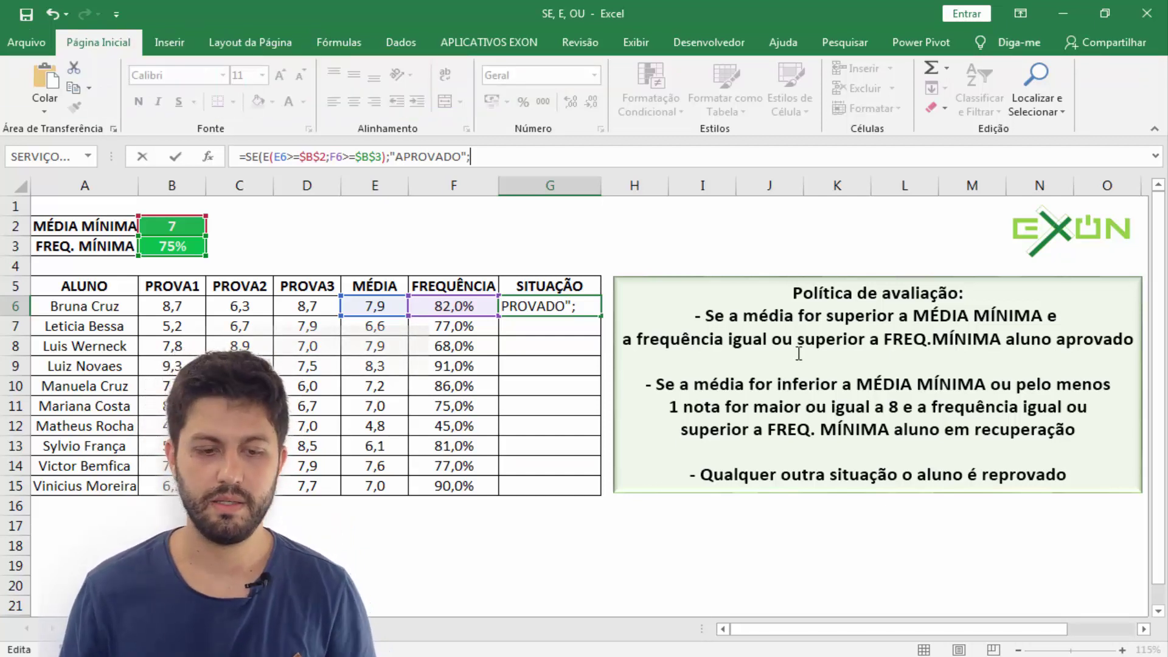
Nest a second SE in the G6 formula whose E test starts with F6>=$B$3, using an absolute reference to the minimum attendance
{"action": "type", "text": "SE("}
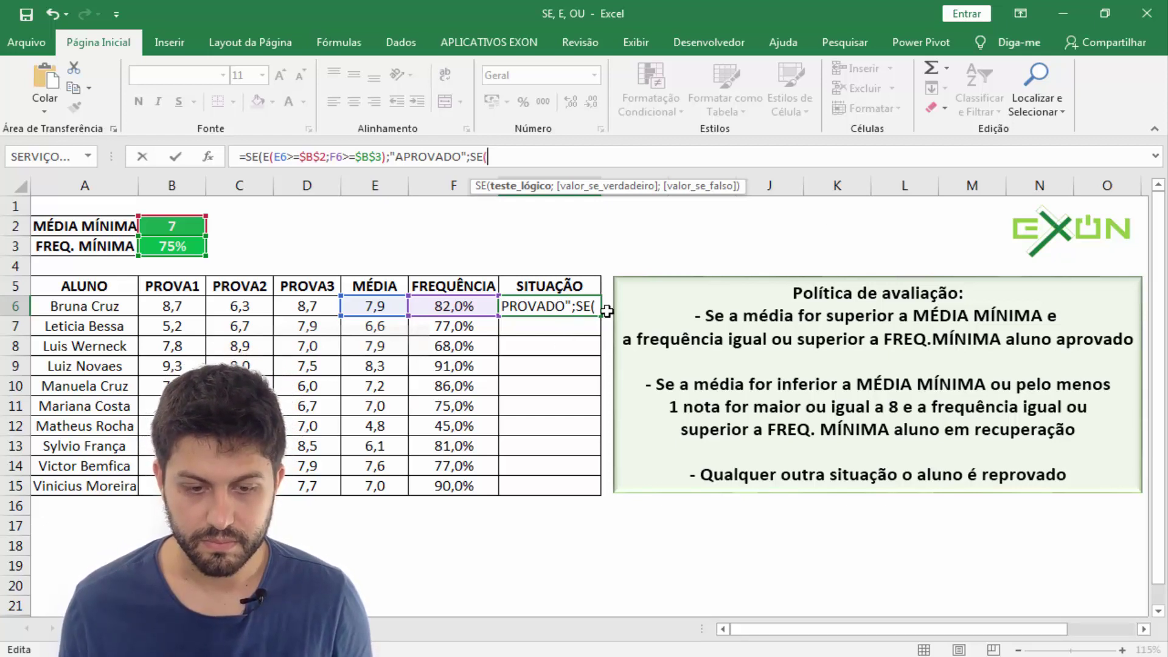
{"action": "type", "text": "E("}
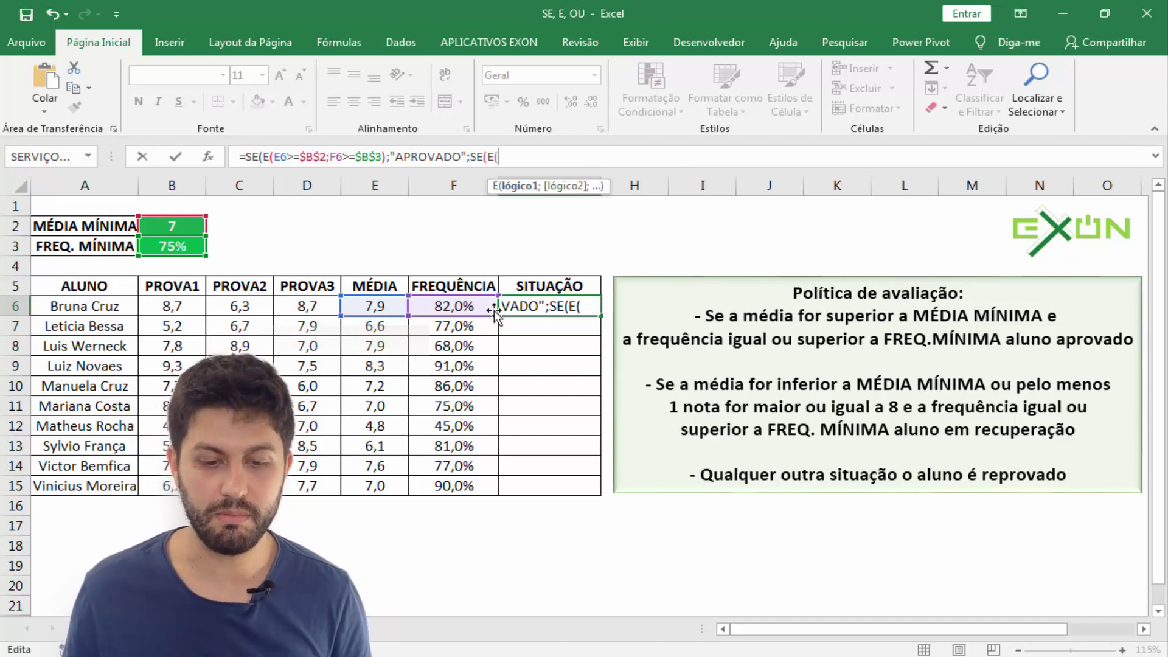
{"action": "left_click", "coordinate": [442, 306]}
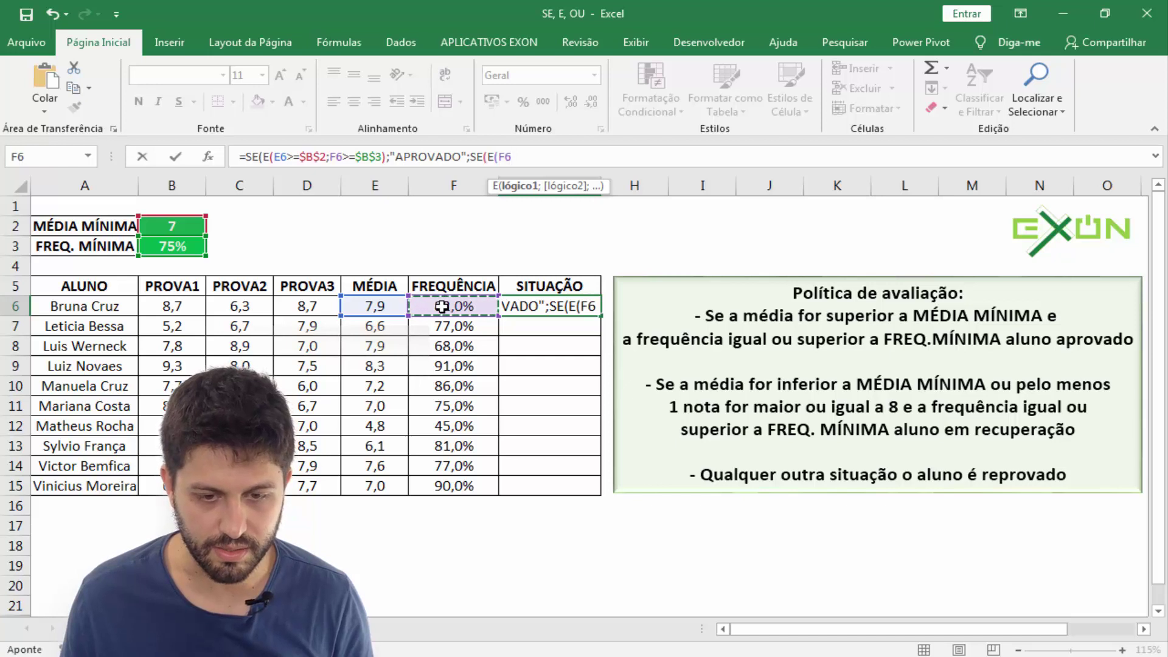
{"action": "type", "text": ">"}
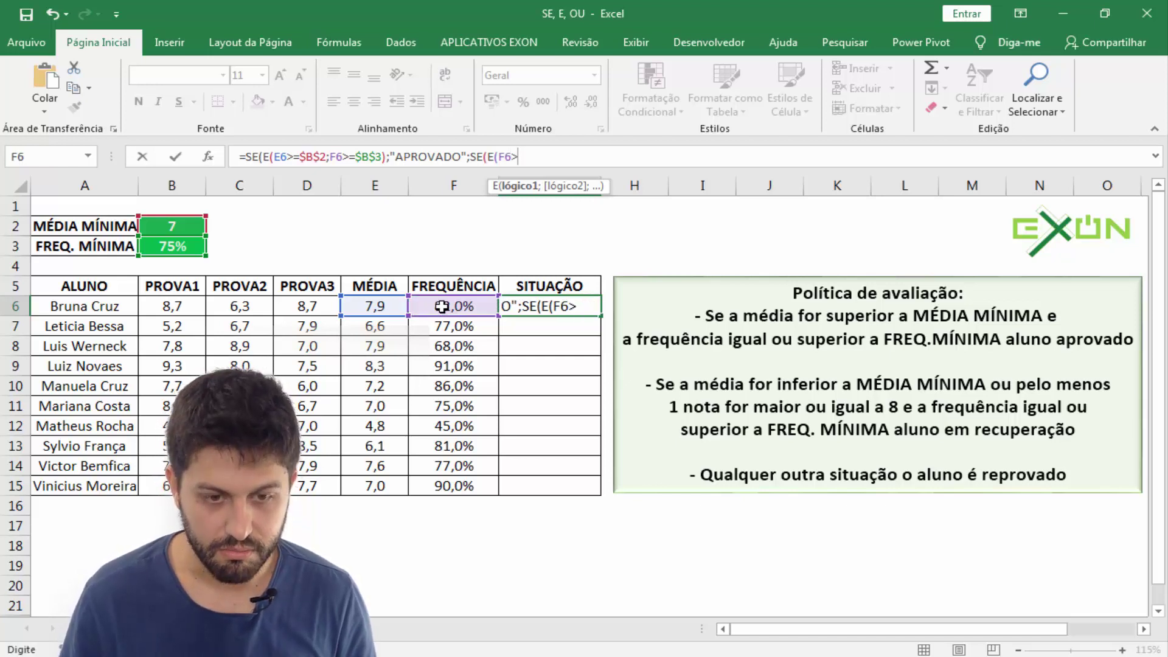
{"action": "type", "text": "="}
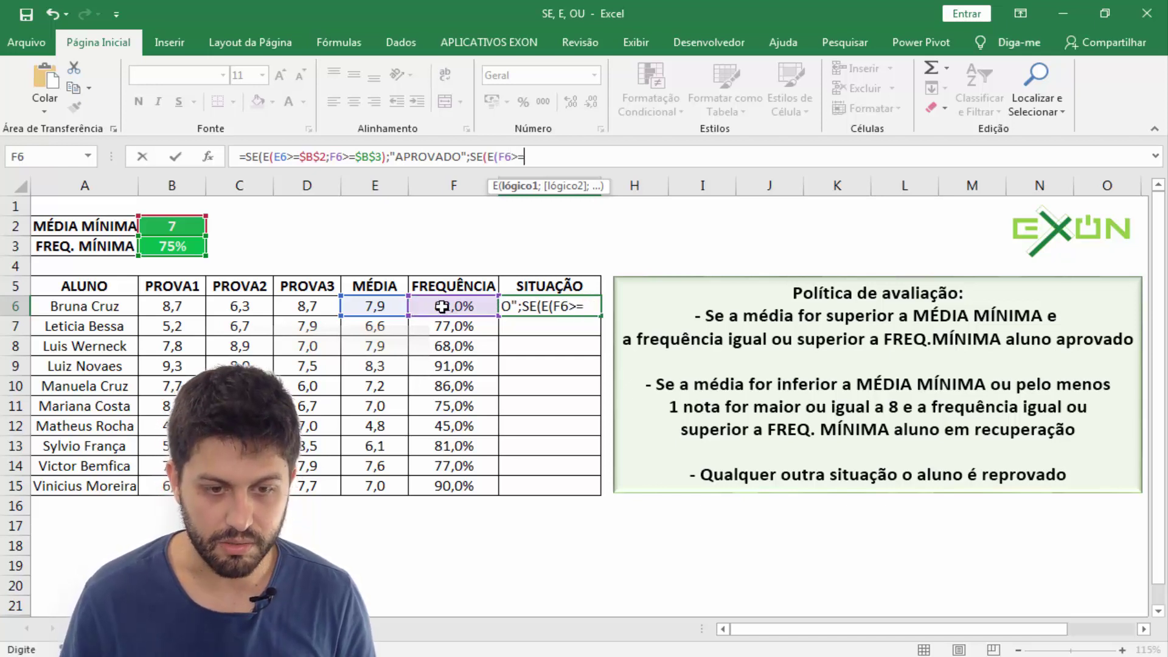
{"action": "left_click", "coordinate": [161, 247]}
{"action": "left_click", "coordinate": [532, 157]}
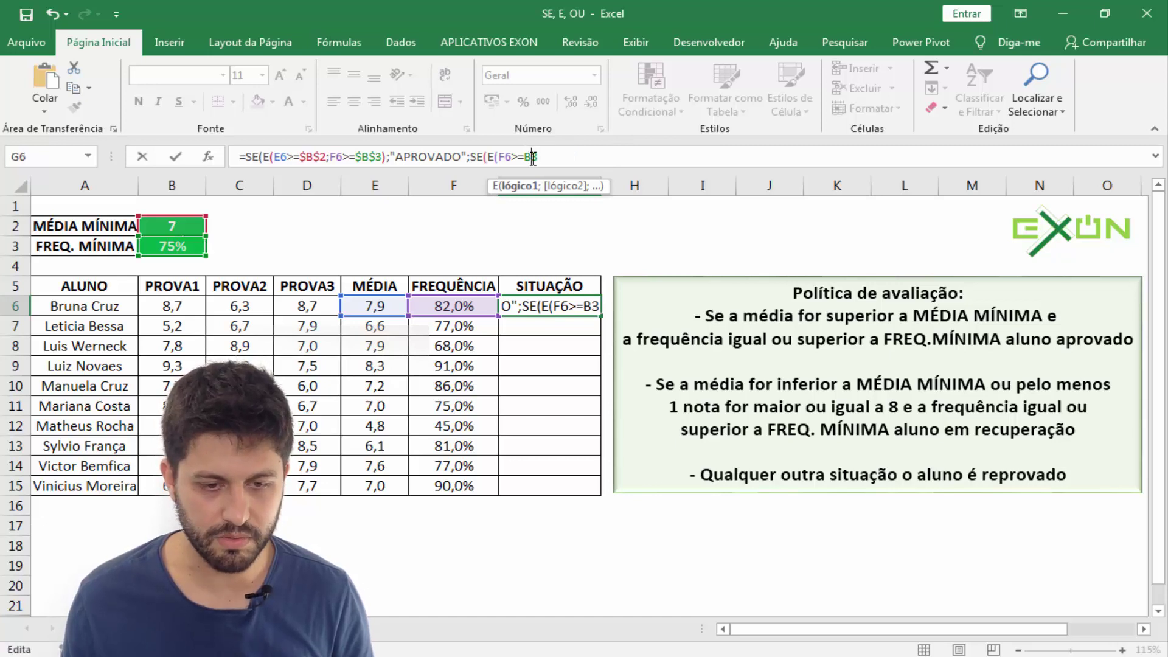
{"action": "key", "text": "F4"}
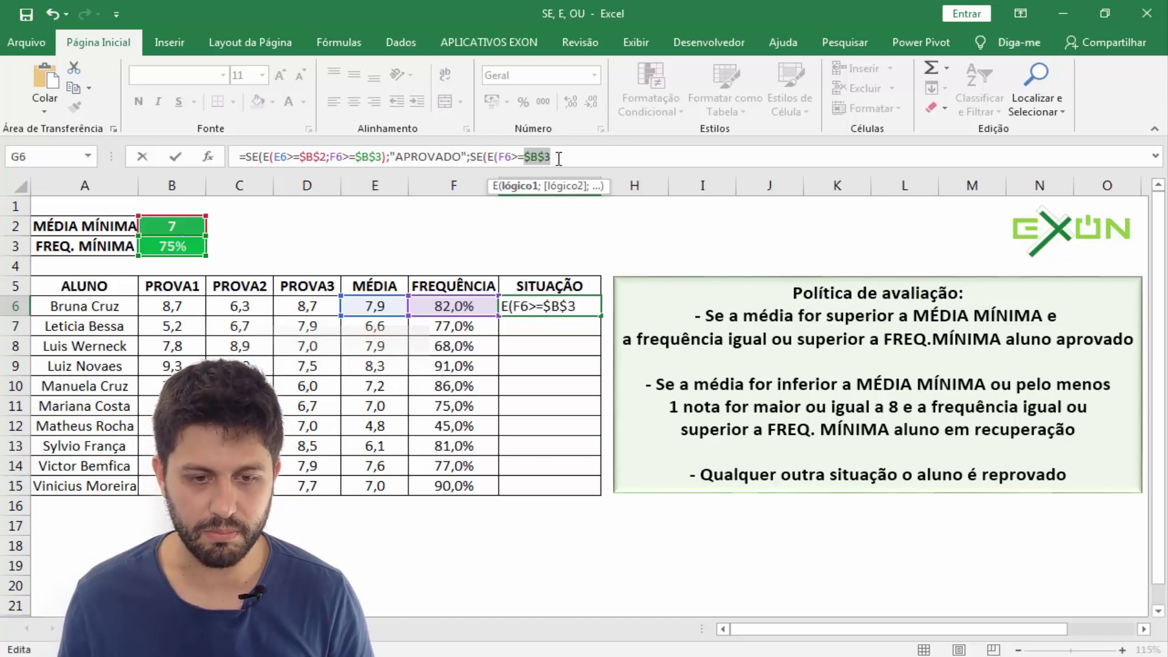
{"action": "type", "text": ";"}
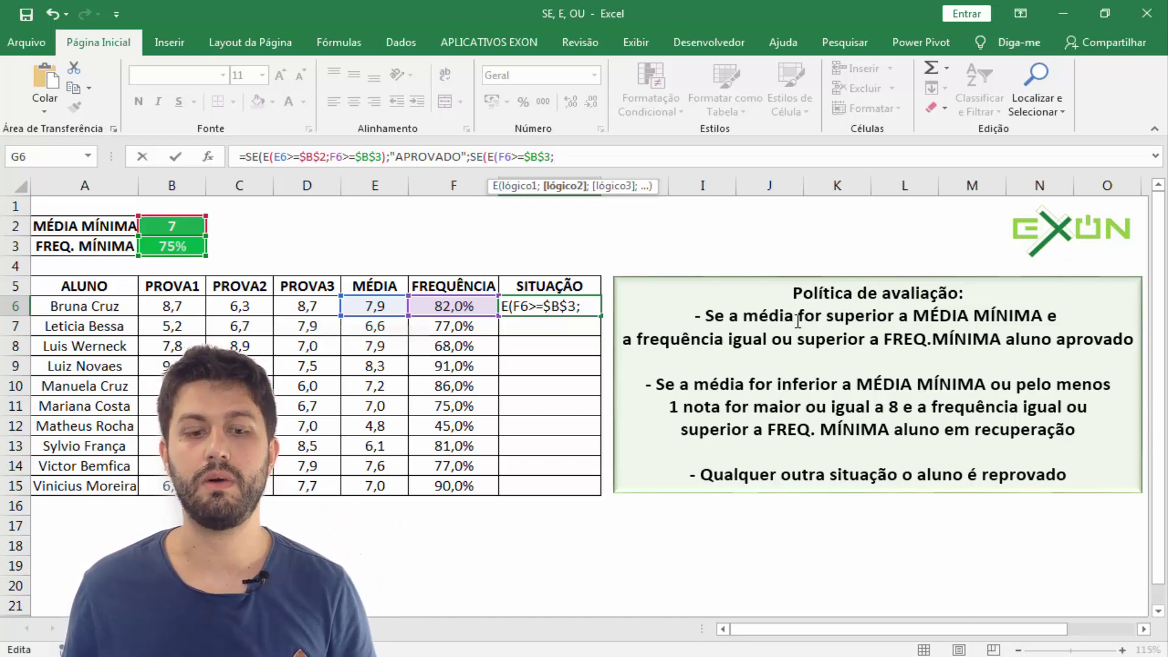
Add an OU function as the second E condition in G6, with E6<$B$2 as its first test and an absolute minimum-average reference
{"action": "type", "text": "OU"}
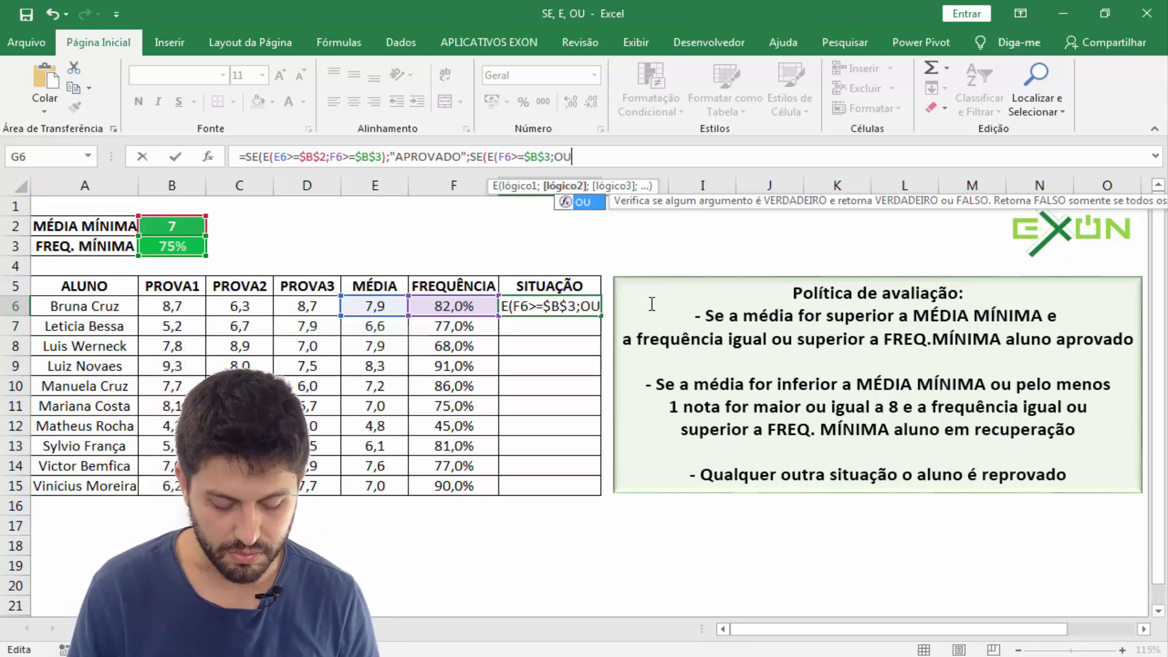
{"action": "type", "text": "("}
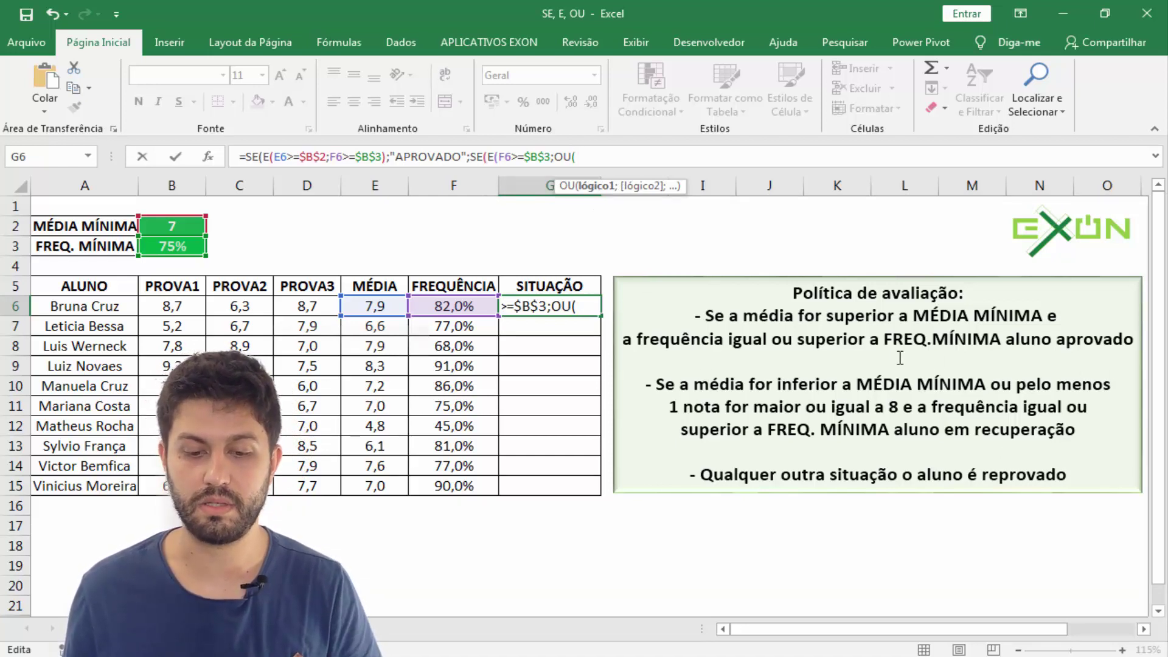
{"action": "left_click", "coordinate": [368, 305]}
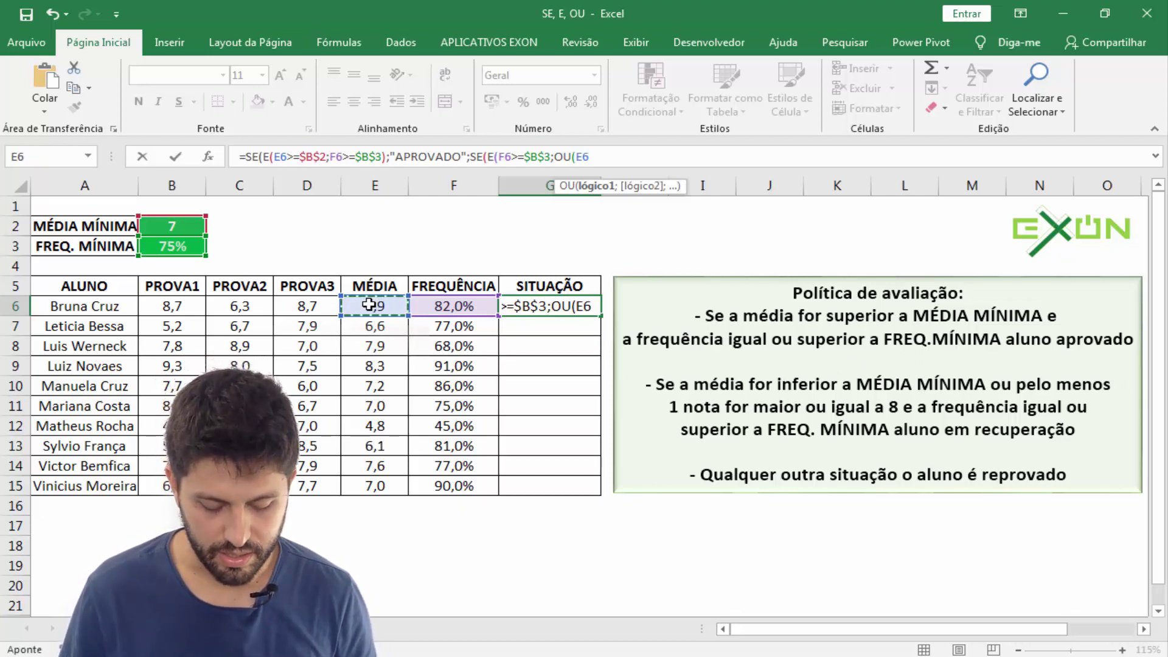
{"action": "type", "text": "<"}
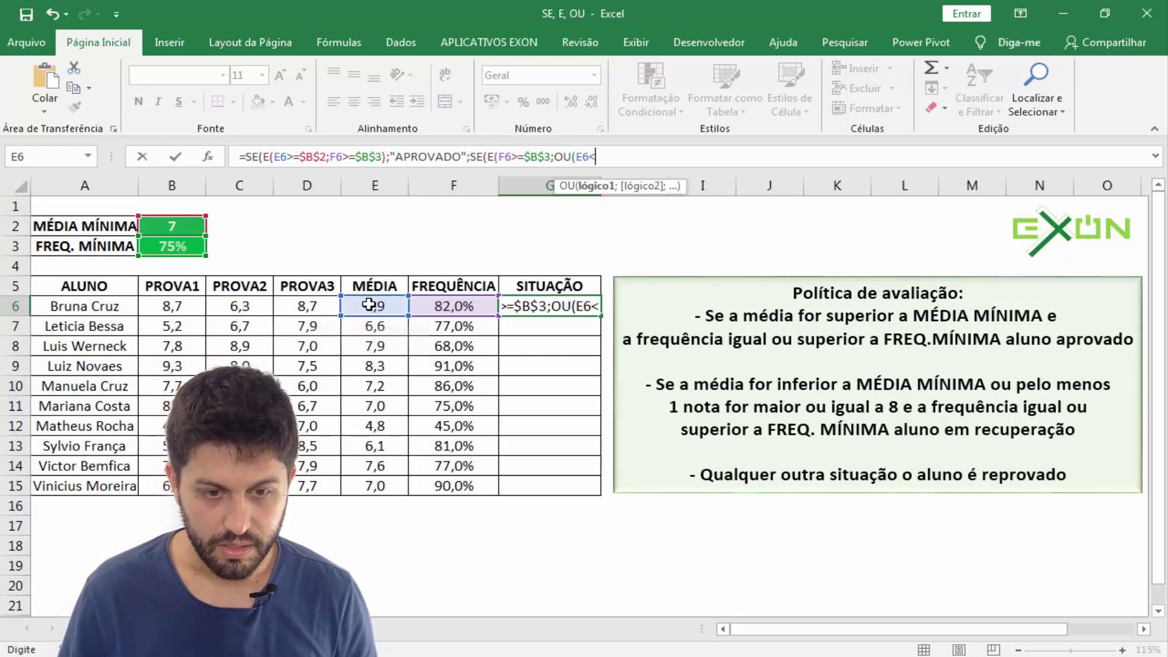
{"action": "left_click", "coordinate": [190, 224]}
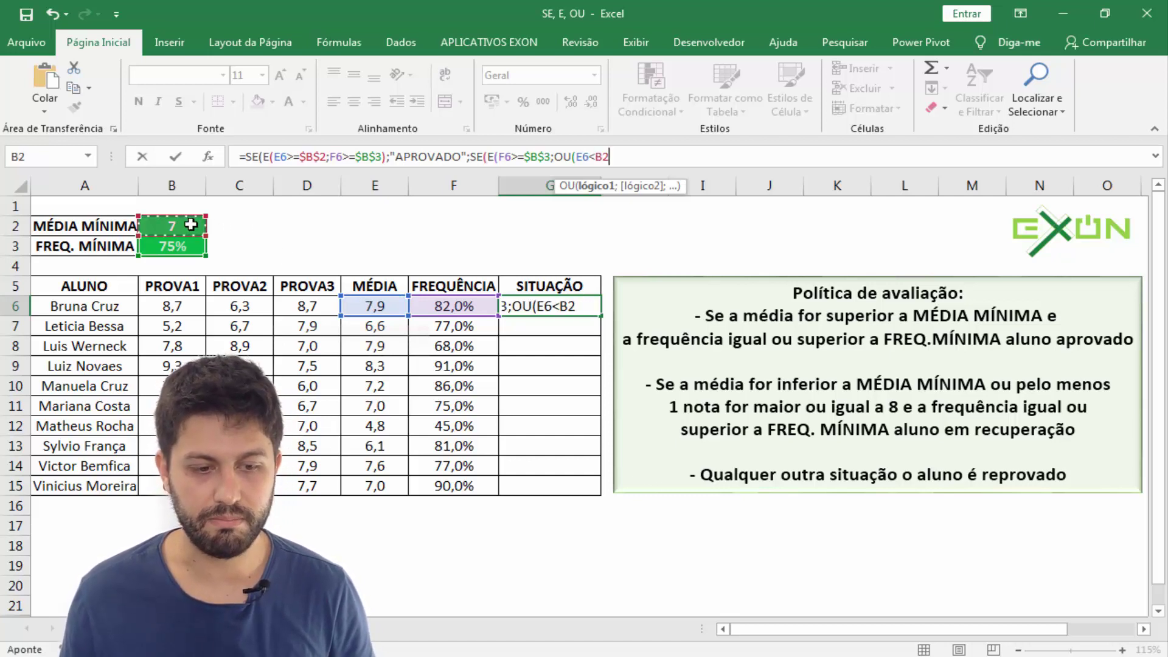
{"action": "left_click", "coordinate": [601, 157]}
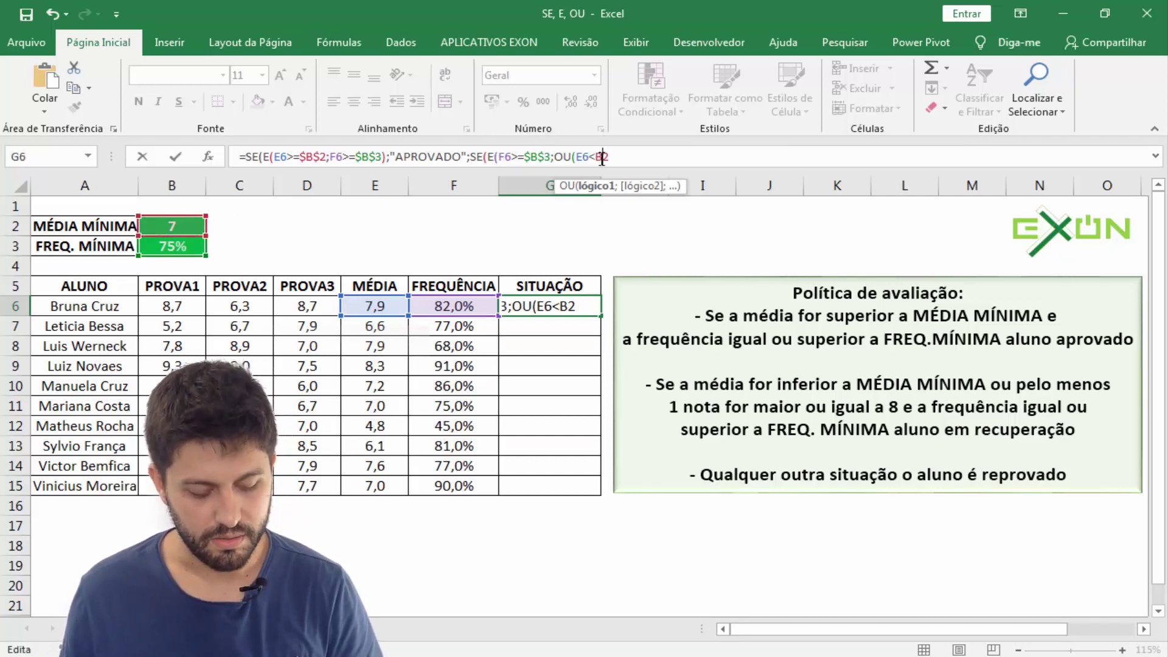
{"action": "double_click", "coordinate": [602, 157]}
{"action": "key", "text": "F4"}
{"action": "left_click", "coordinate": [626, 157]}
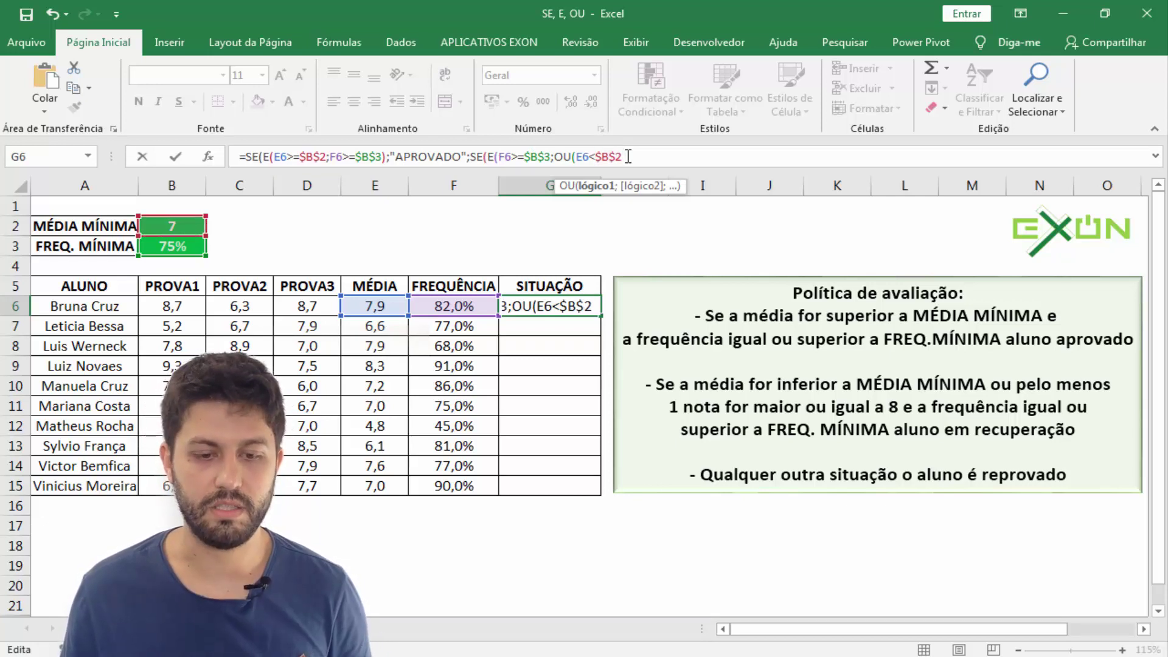
{"action": "type", "text": ";"}
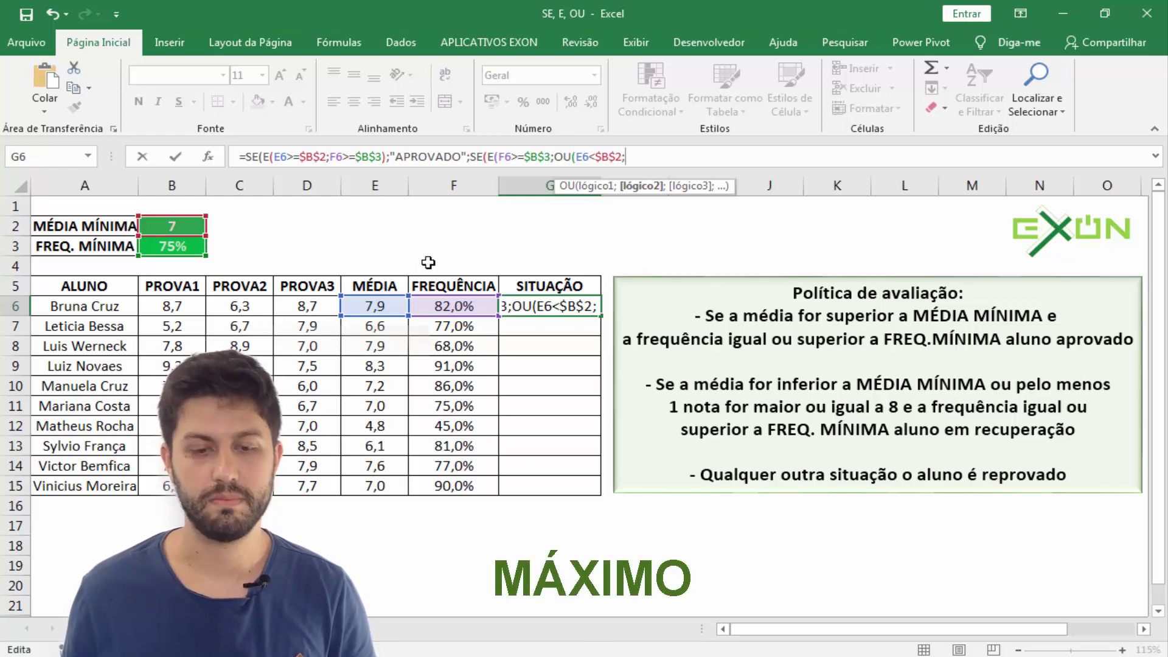
Add MÁXIMO(B6:D6)>=8 as the second OU condition in G6 and close both the OU and E functions
{"action": "type", "text": "MÁ"}
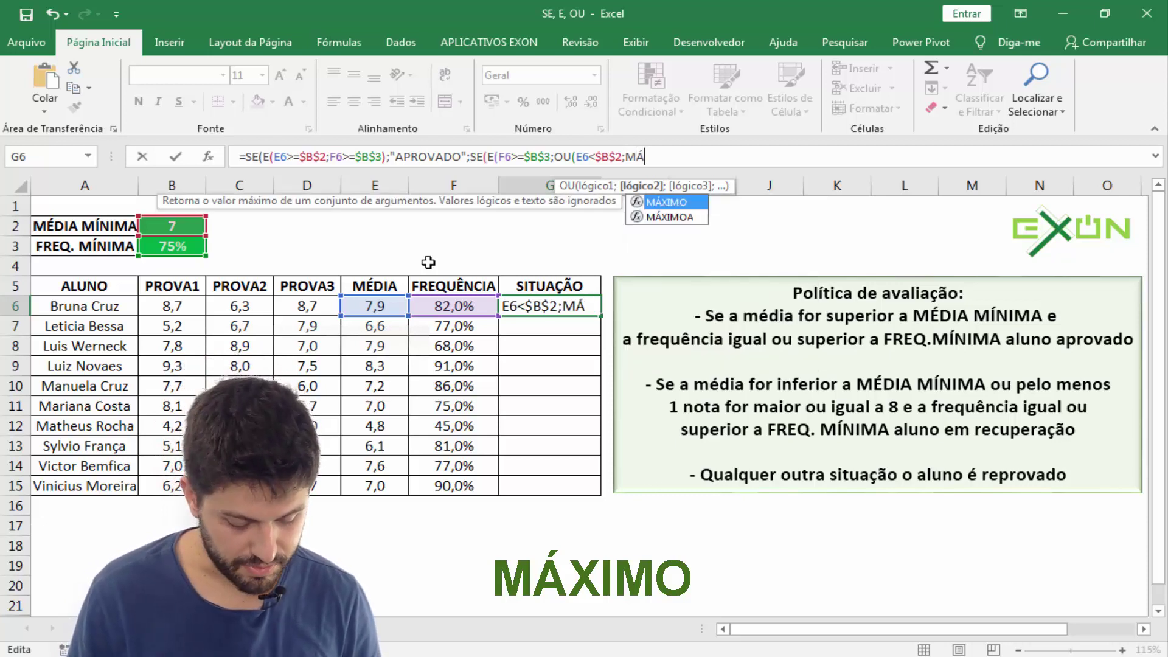
{"action": "type", "text": "XIMO("}
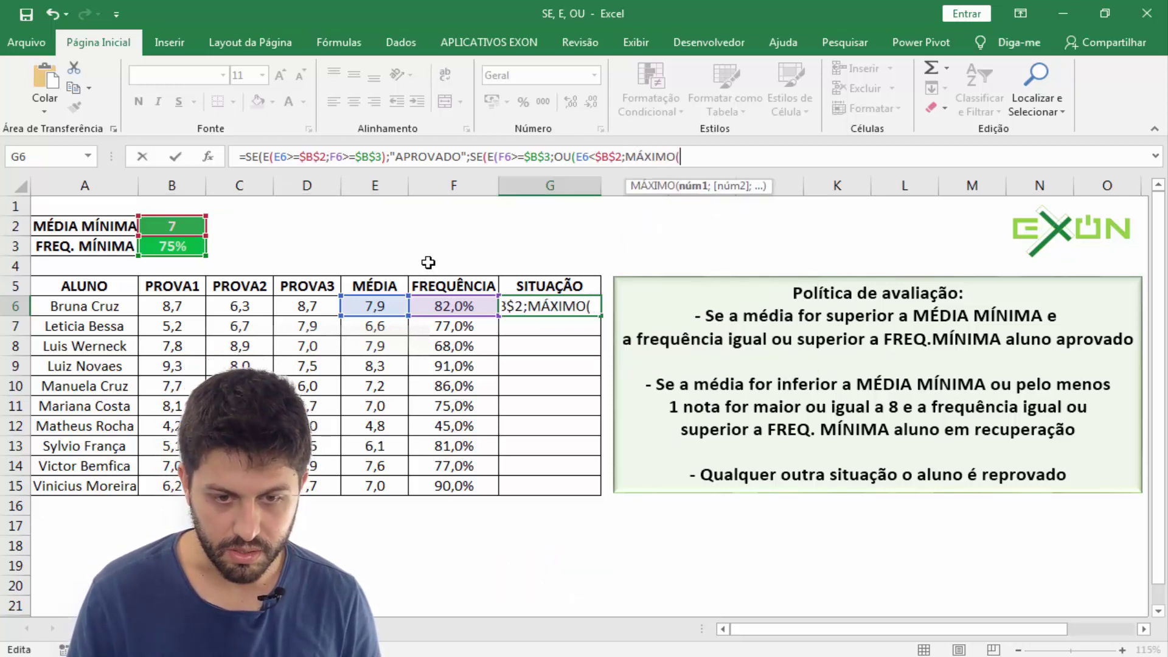
{"action": "left_click_drag", "start_coordinate": [173, 307], "coordinate": [286, 310]}
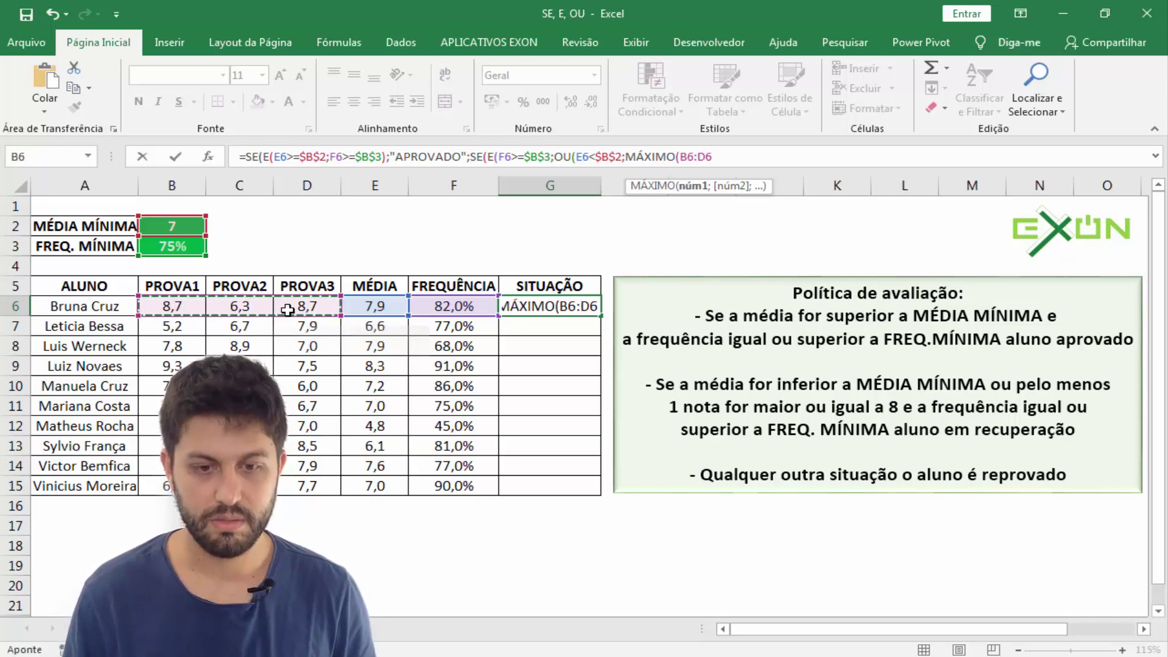
{"action": "type", "text": ")>=8"}
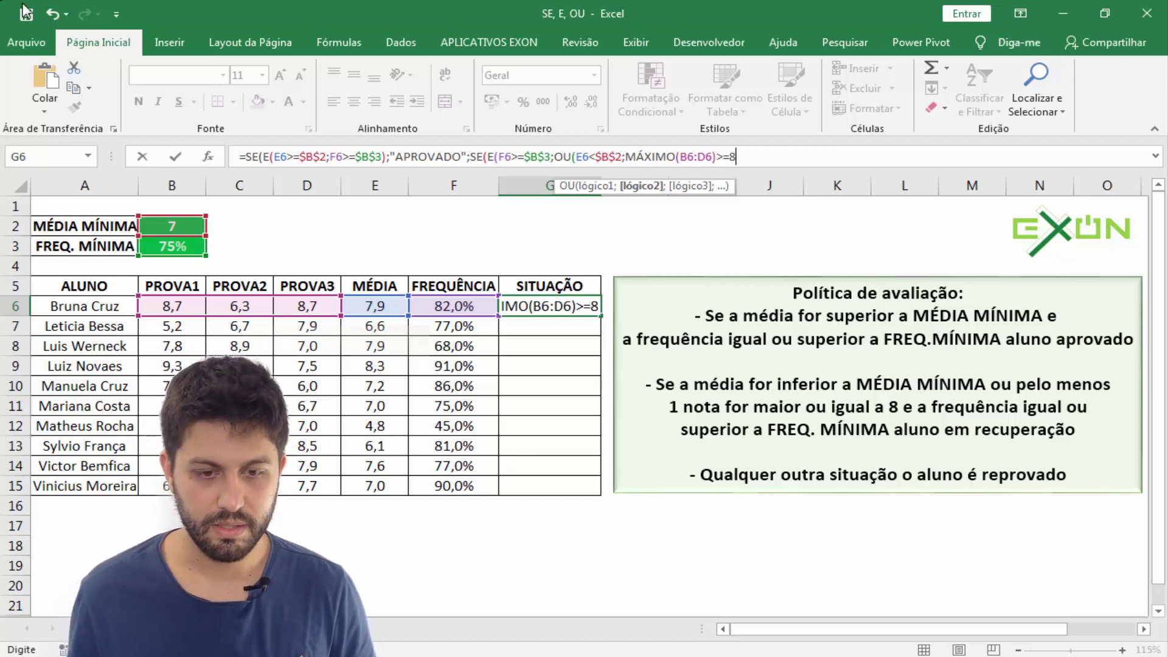
{"action": "type", "text": "))"}
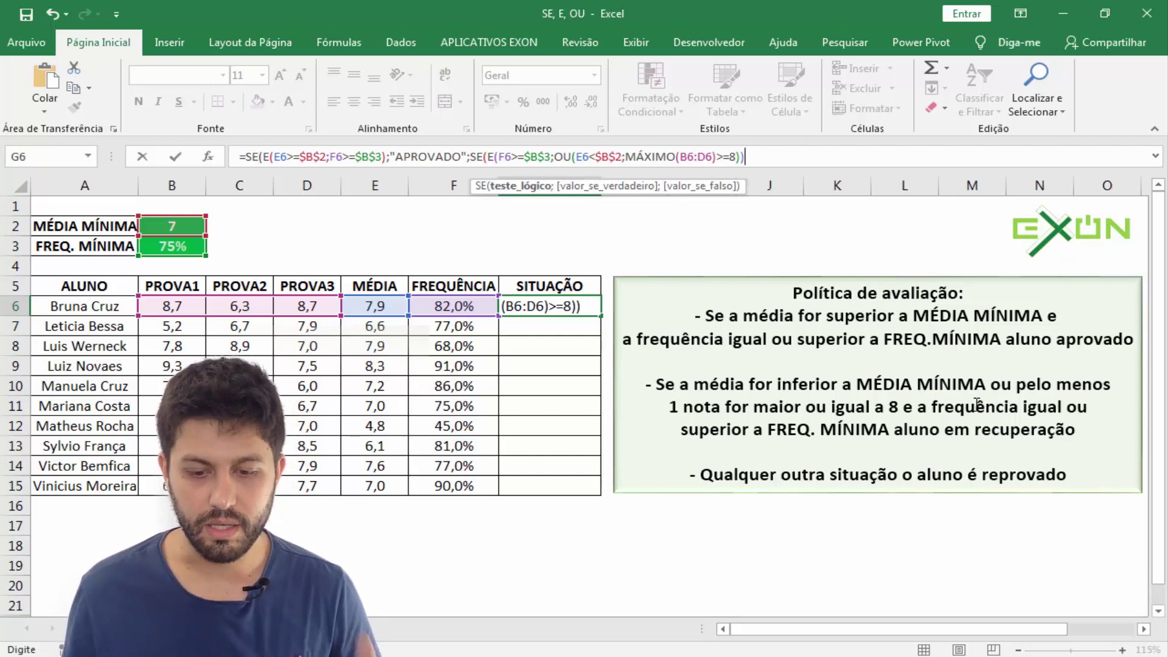
Finish the G6 formula with "RECUPERAÇÃO" as the true result and "REPROVADO" as the false result, closing both SE functions and entering it
{"action": "type", "text": ";"}
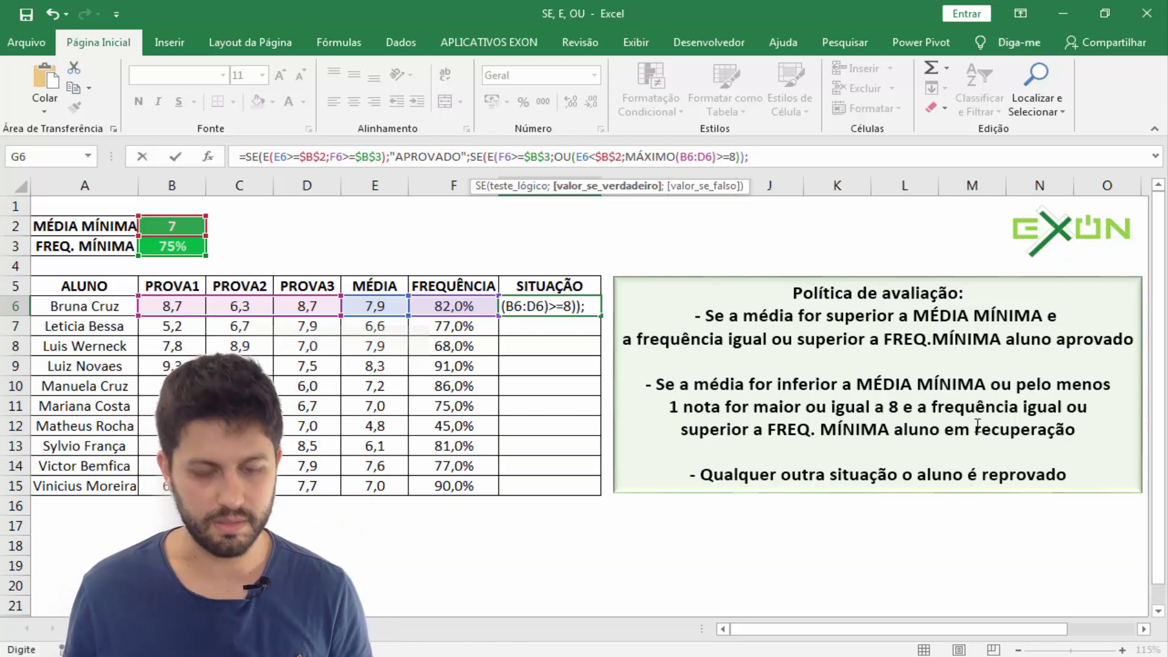
{"action": "type", "text": "\""}
{"action": "type", "text": "R"}
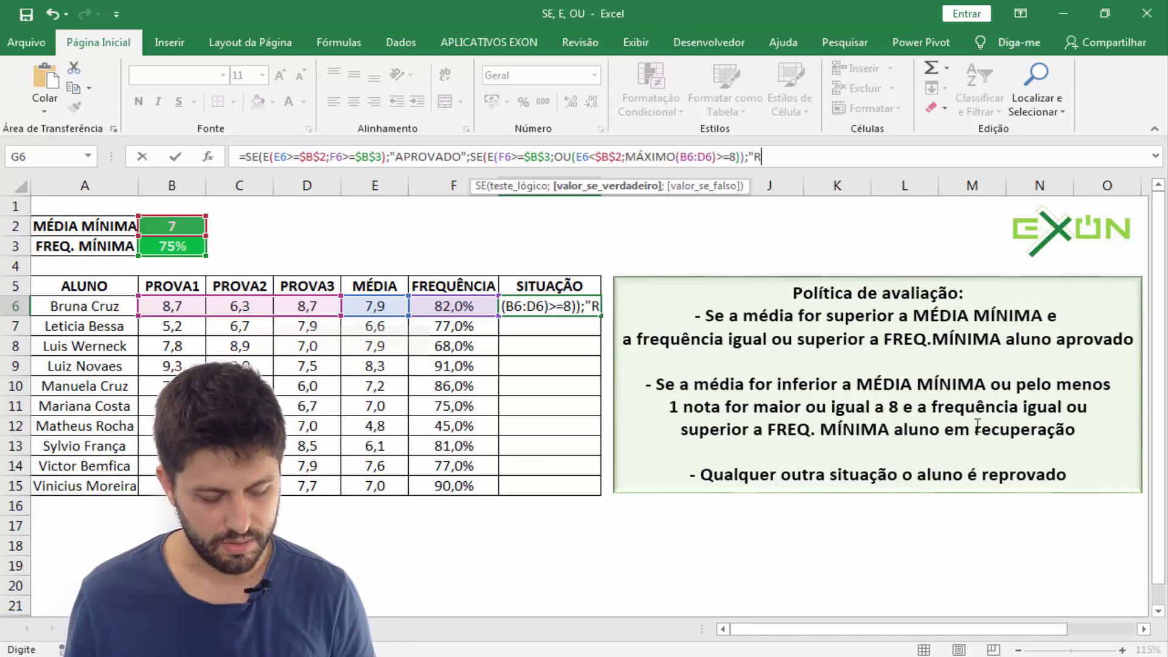
{"action": "type", "text": "ECUPERAÇÃO\""}
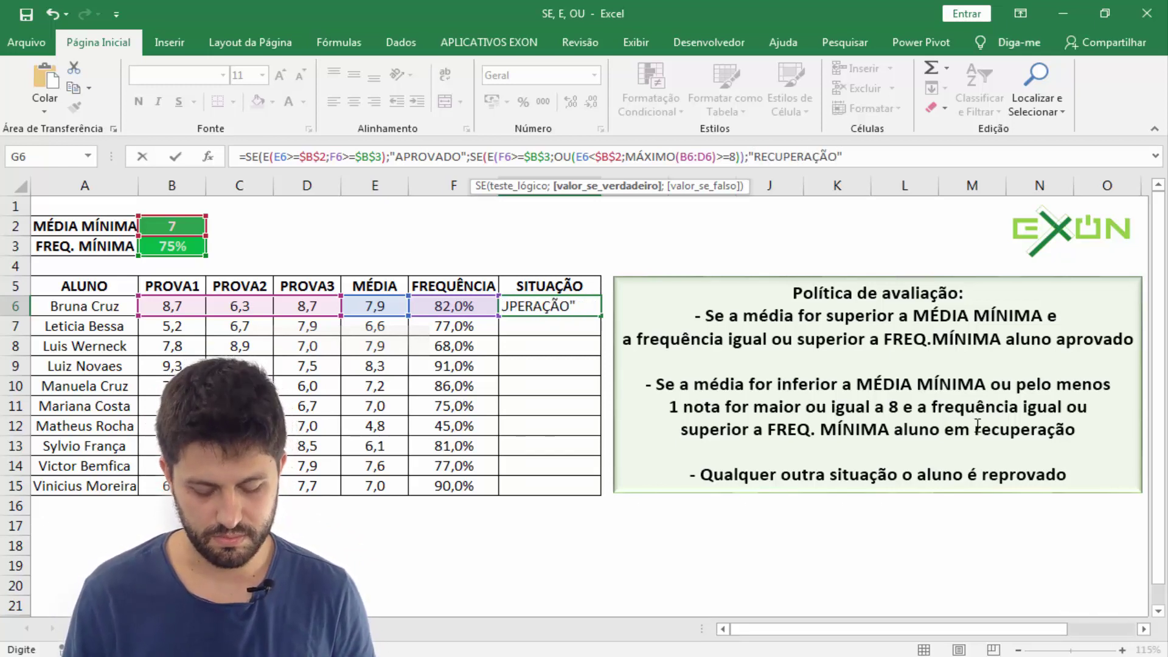
{"action": "type", "text": ";"}
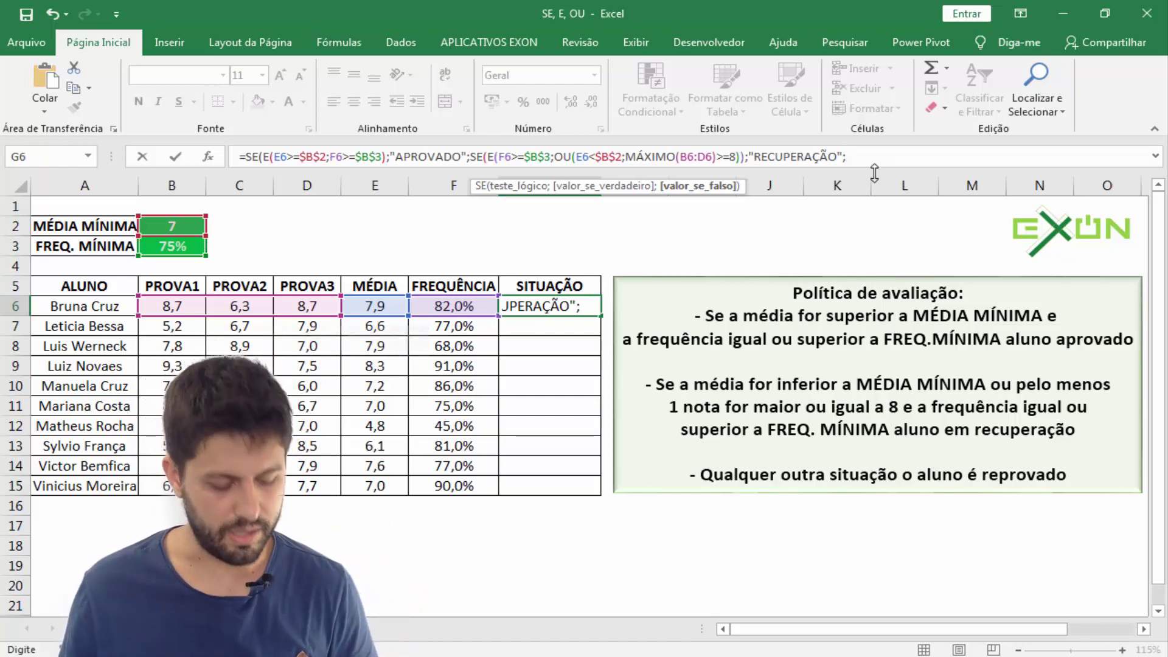
{"action": "type", "text": "\"REPROV"}
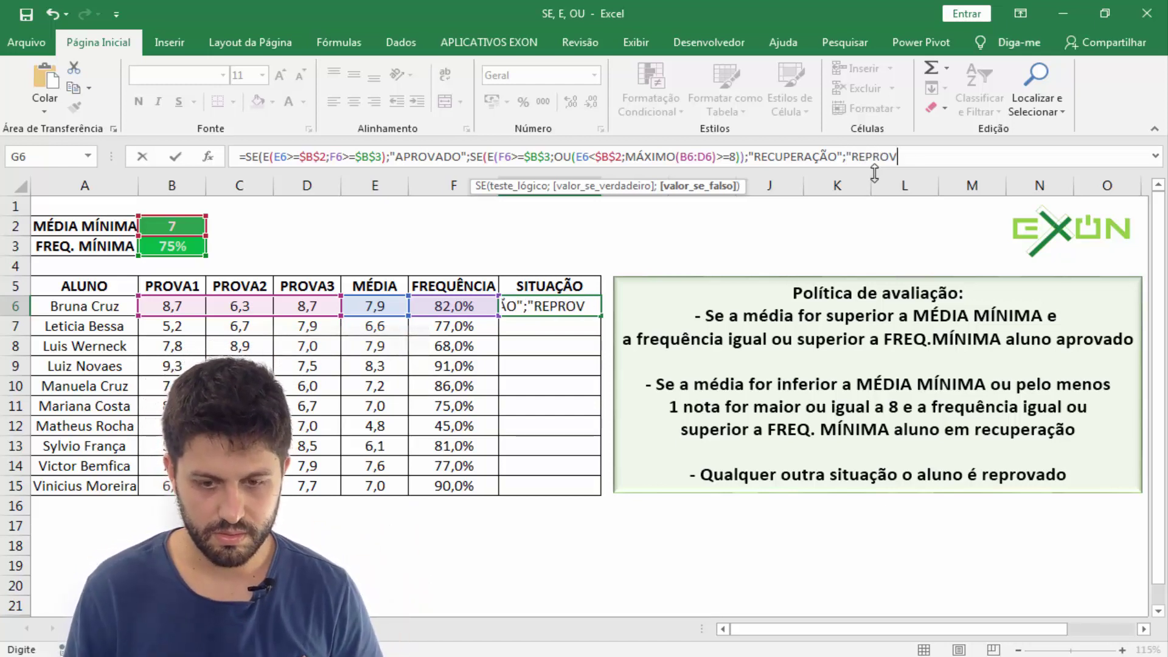
{"action": "type", "text": "ADO\""}
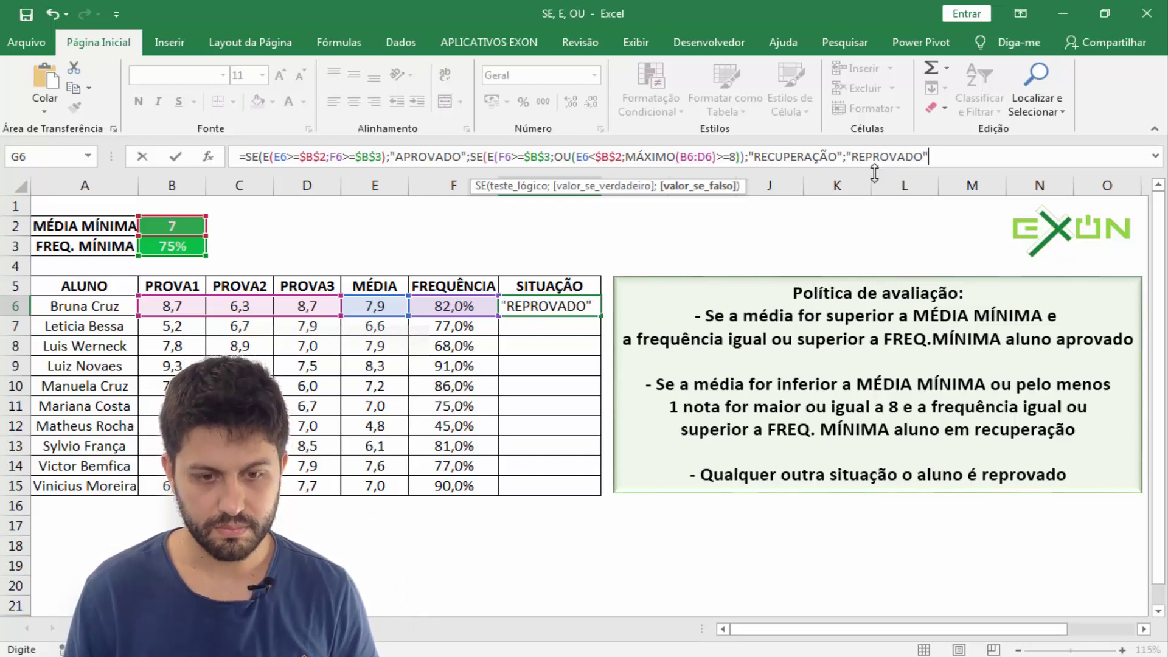
{"action": "type", "text": ")"}
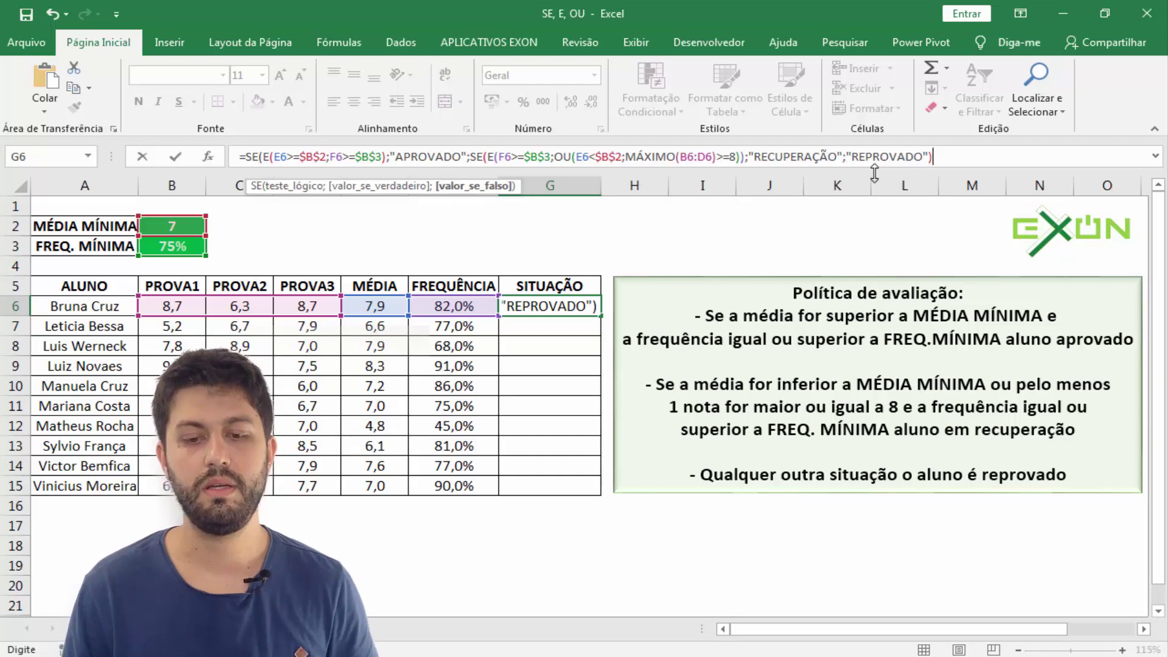
{"action": "type", "text": ")"}
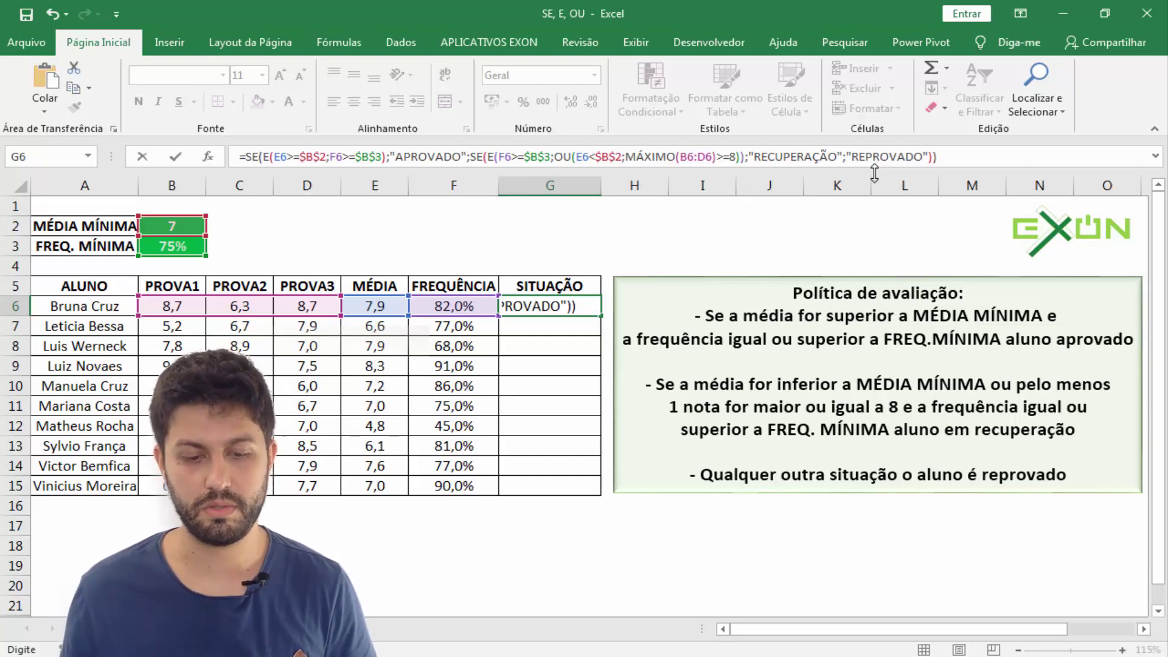
{"action": "key", "text": "Return"}
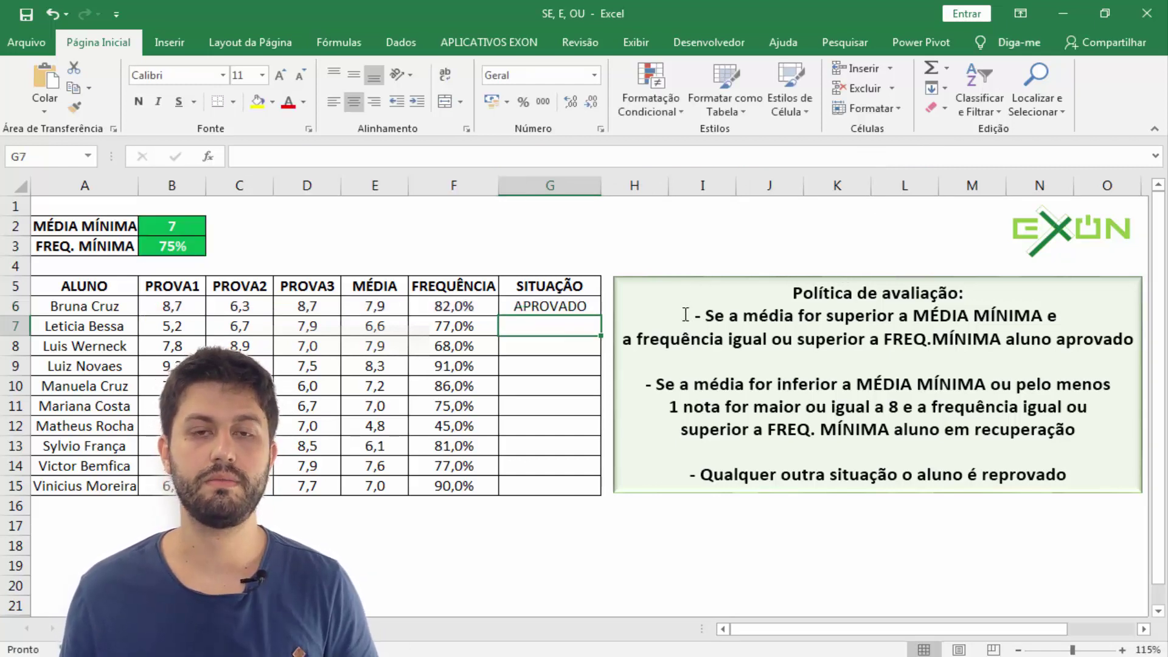
Fill the SITUAÇÃO formula from G6 down to G15 for all the students
{"action": "left_click", "coordinate": [533, 305]}
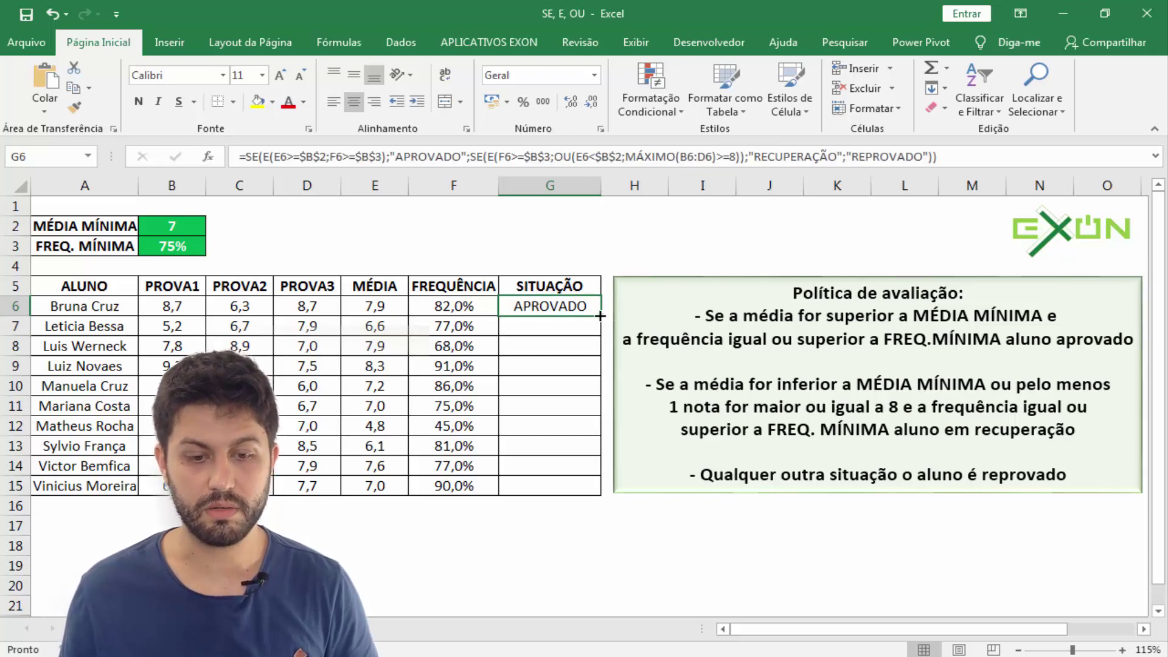
{"action": "left_click_drag", "start_coordinate": [600, 316], "coordinate": [600, 503]}
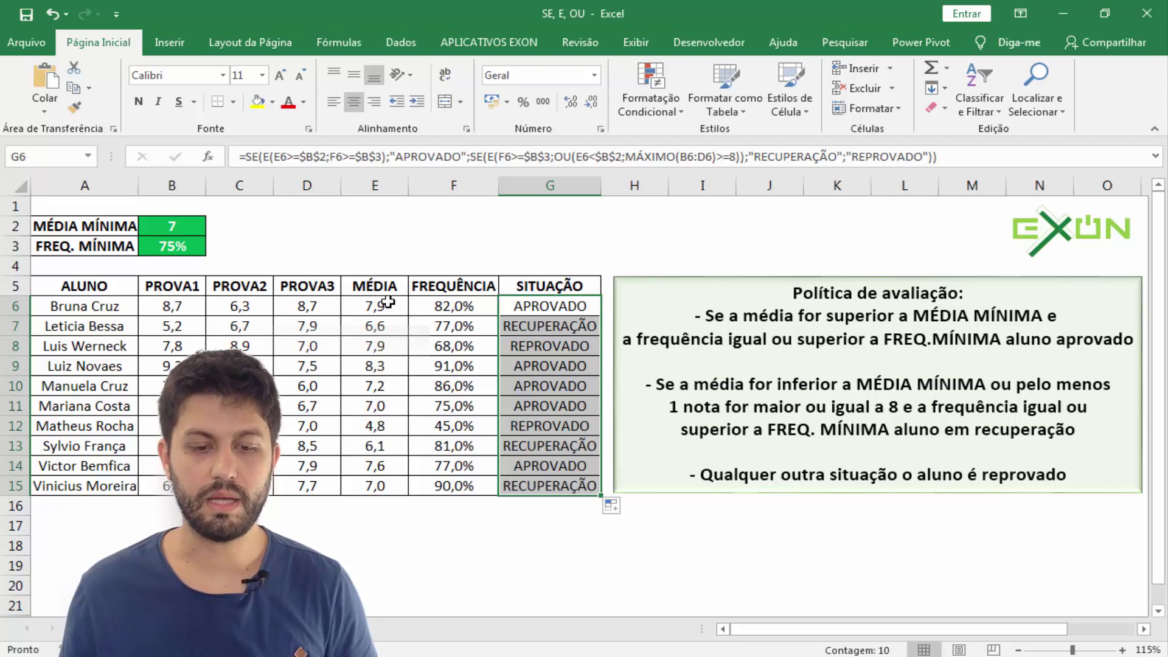
Check the SITUAÇÃO results in rows 6, 7 and 9 against each student's average and attendance
{"action": "left_click", "coordinate": [533, 303]}
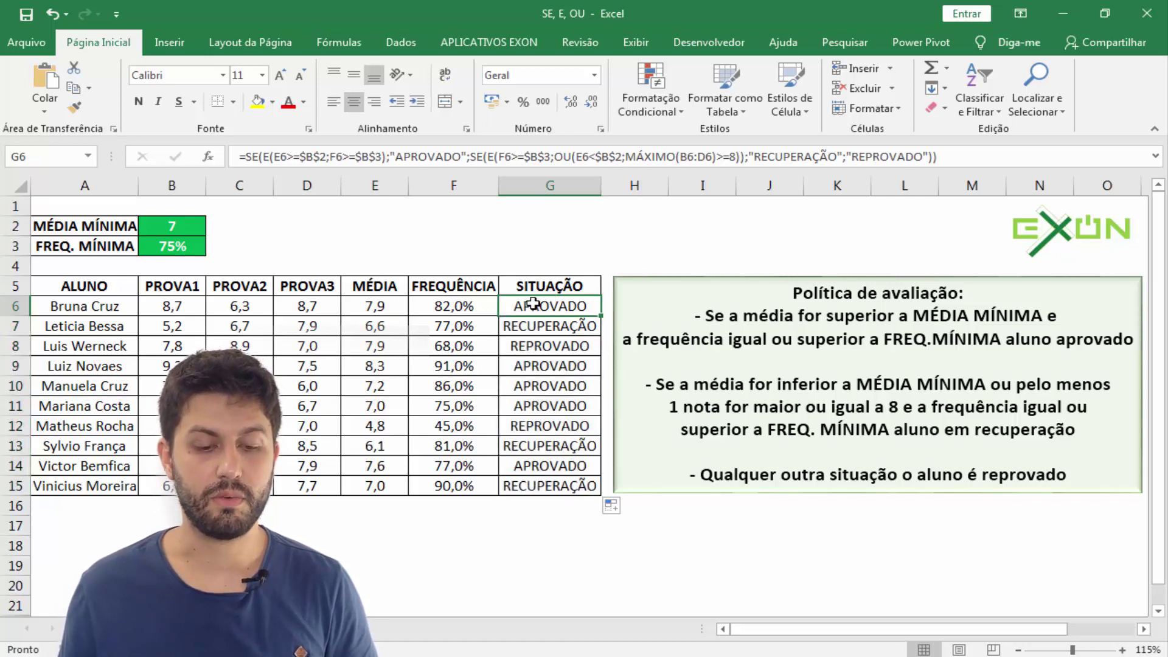
{"action": "left_click", "coordinate": [387, 306]}
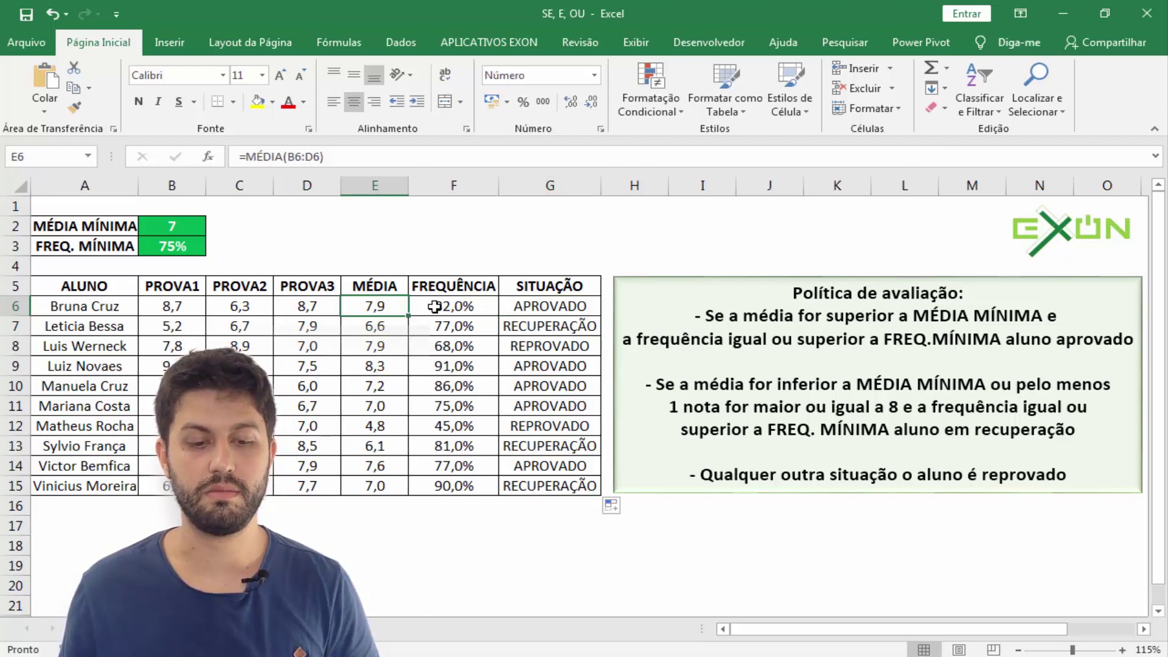
{"action": "left_click", "coordinate": [502, 306]}
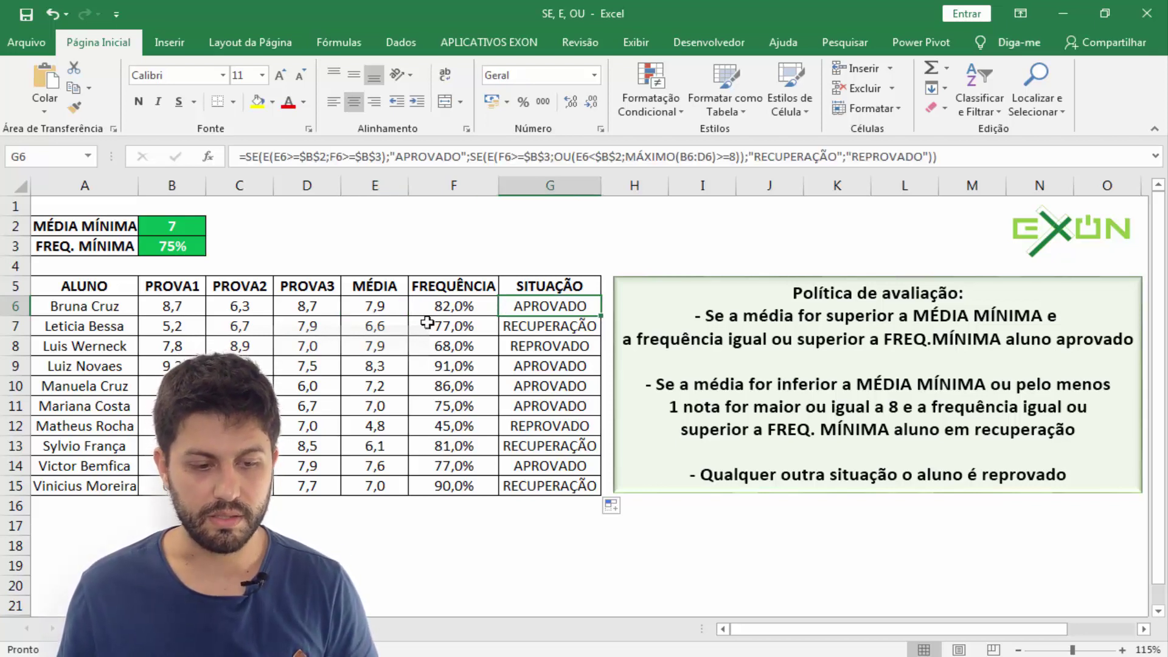
{"action": "left_click", "coordinate": [368, 330]}
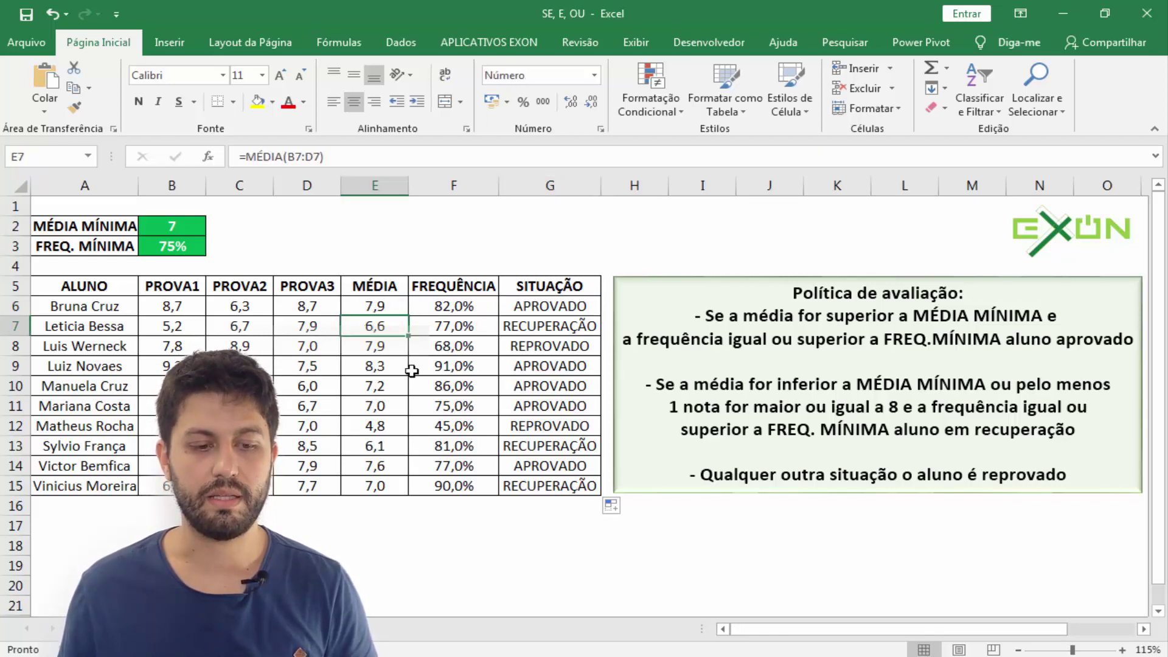
{"action": "left_click", "coordinate": [452, 333]}
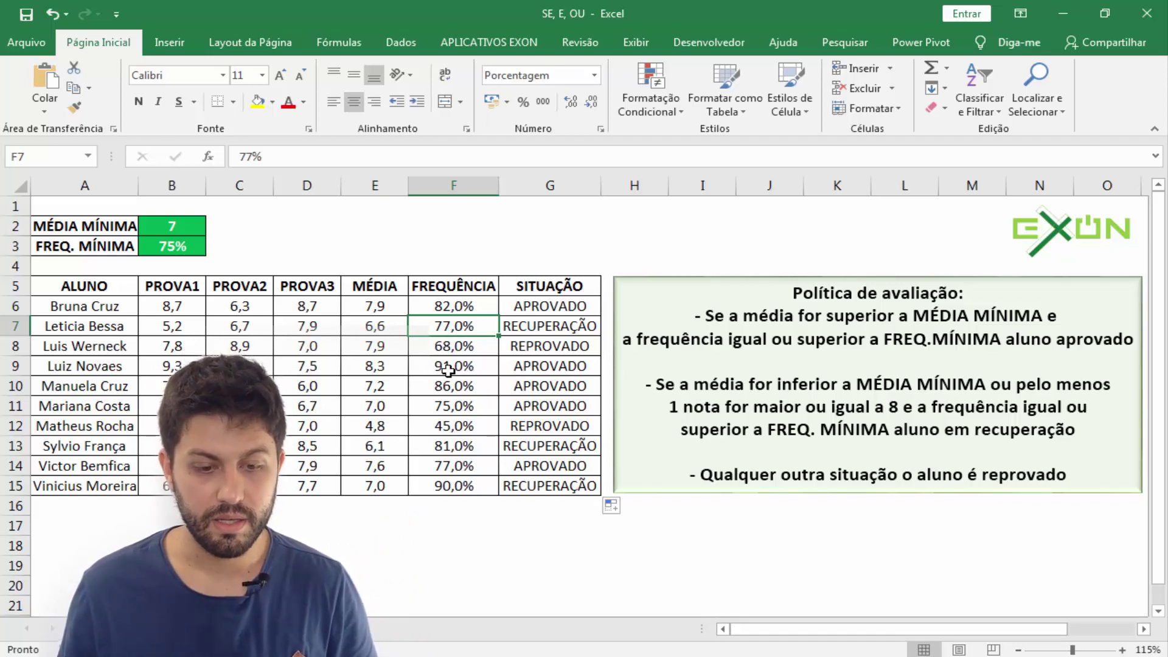
{"action": "left_click", "coordinate": [403, 372]}
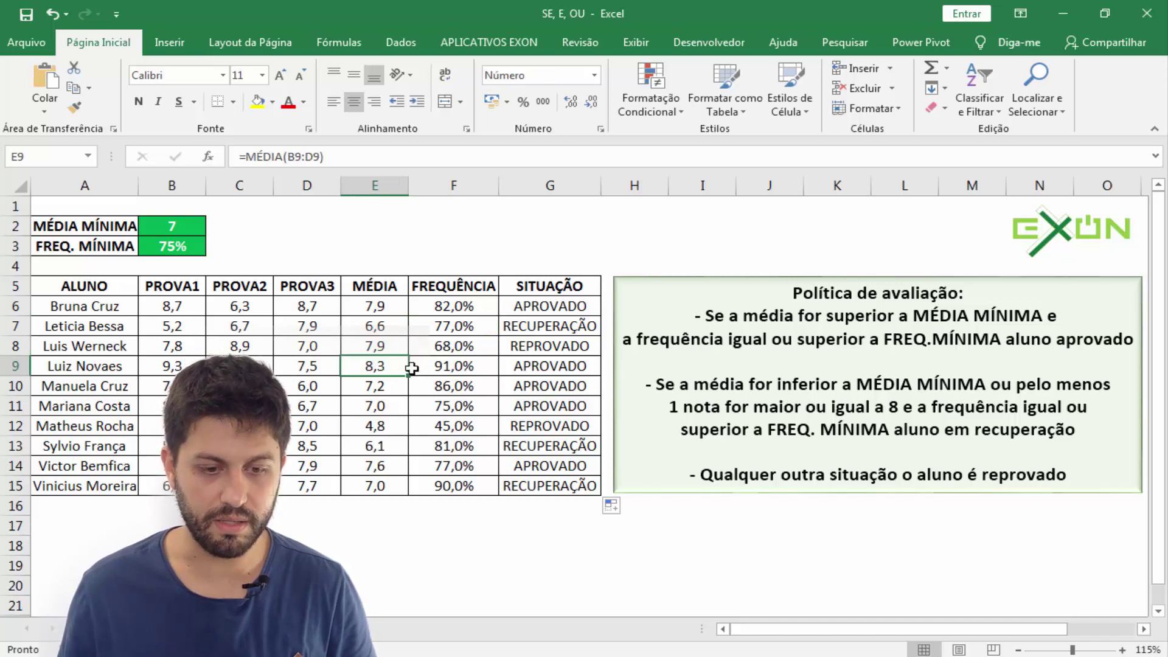
{"action": "left_click", "coordinate": [467, 365]}
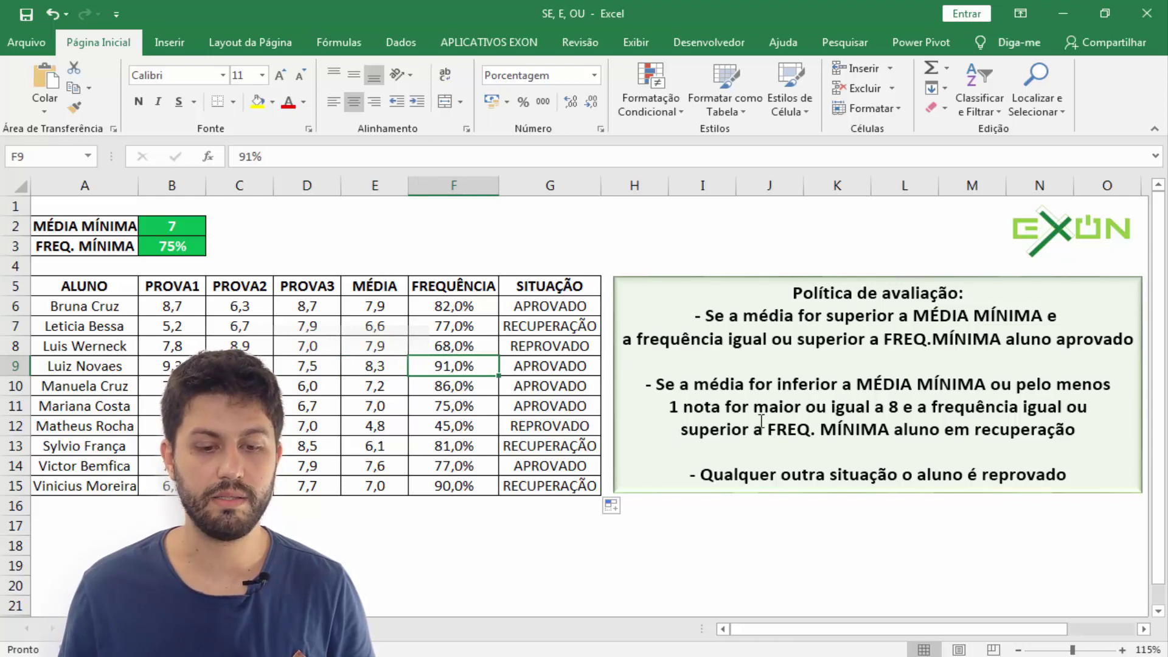
Start a new conditional formatting rule for G6:G15 that formats only cells whose value is equal to a given value
{"action": "left_click_drag", "start_coordinate": [548, 302], "coordinate": [547, 486]}
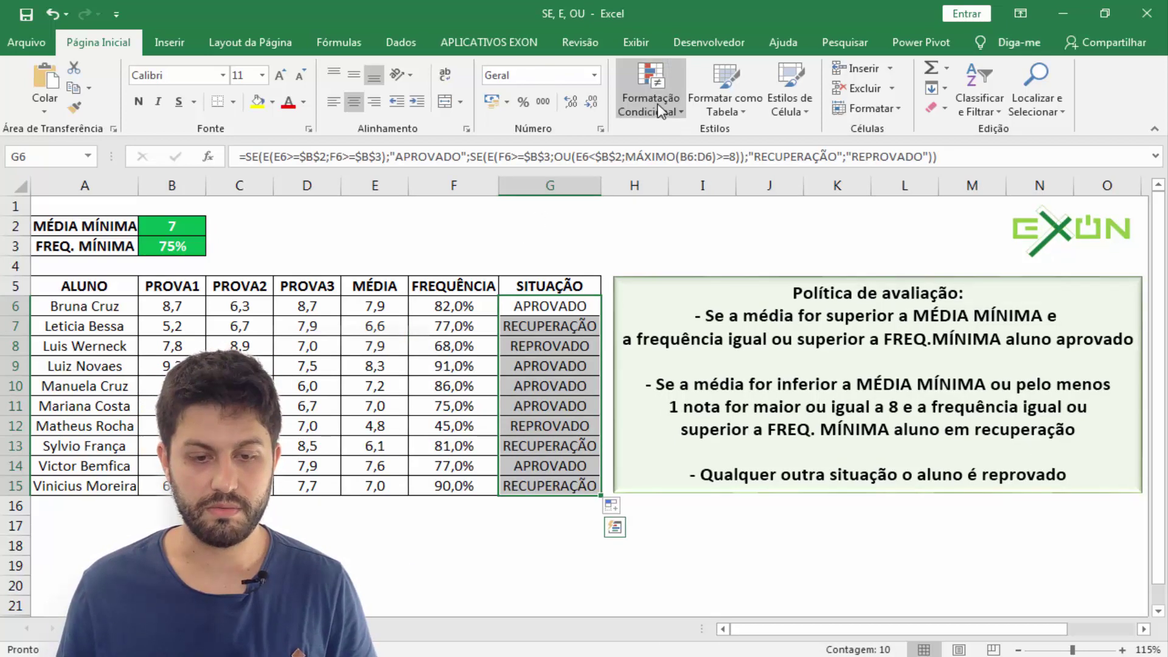
{"action": "left_click", "coordinate": [659, 109]}
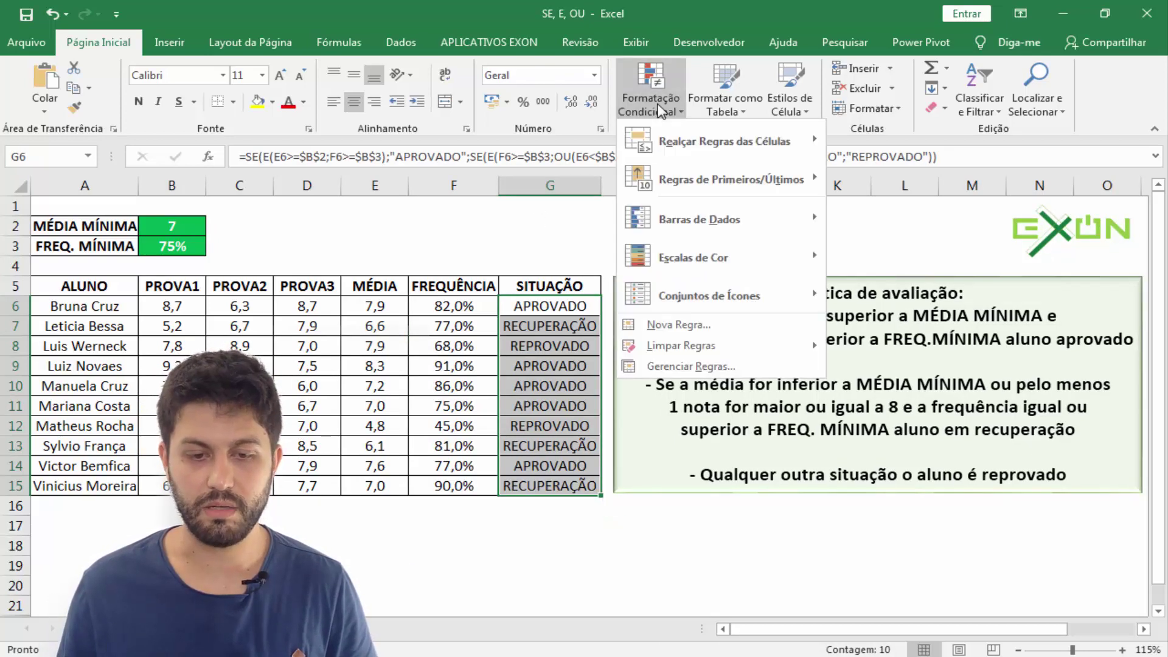
{"action": "left_click", "coordinate": [686, 327]}
{"action": "left_click", "coordinate": [696, 242]}
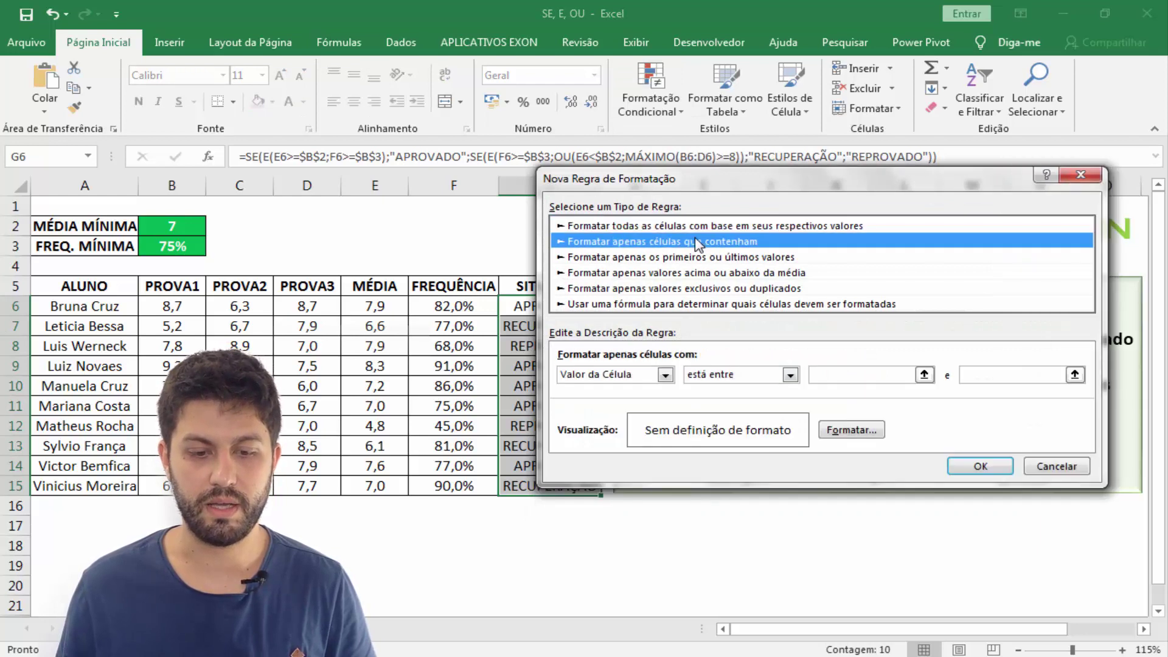
{"action": "left_click", "coordinate": [748, 374]}
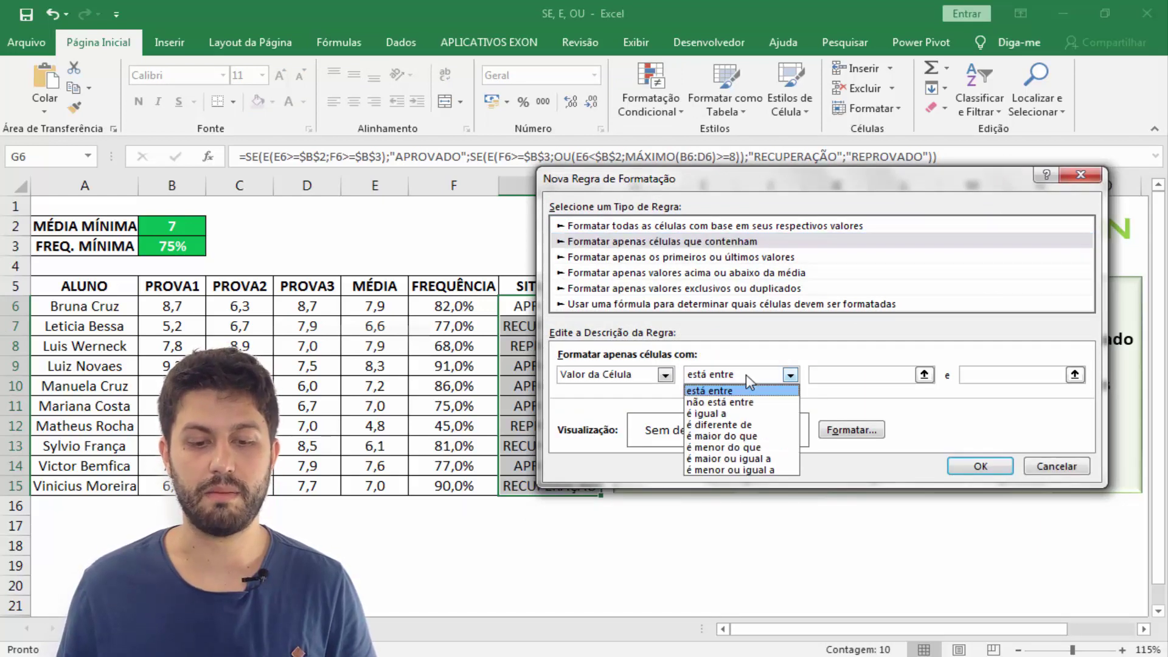
{"action": "left_click", "coordinate": [730, 414]}
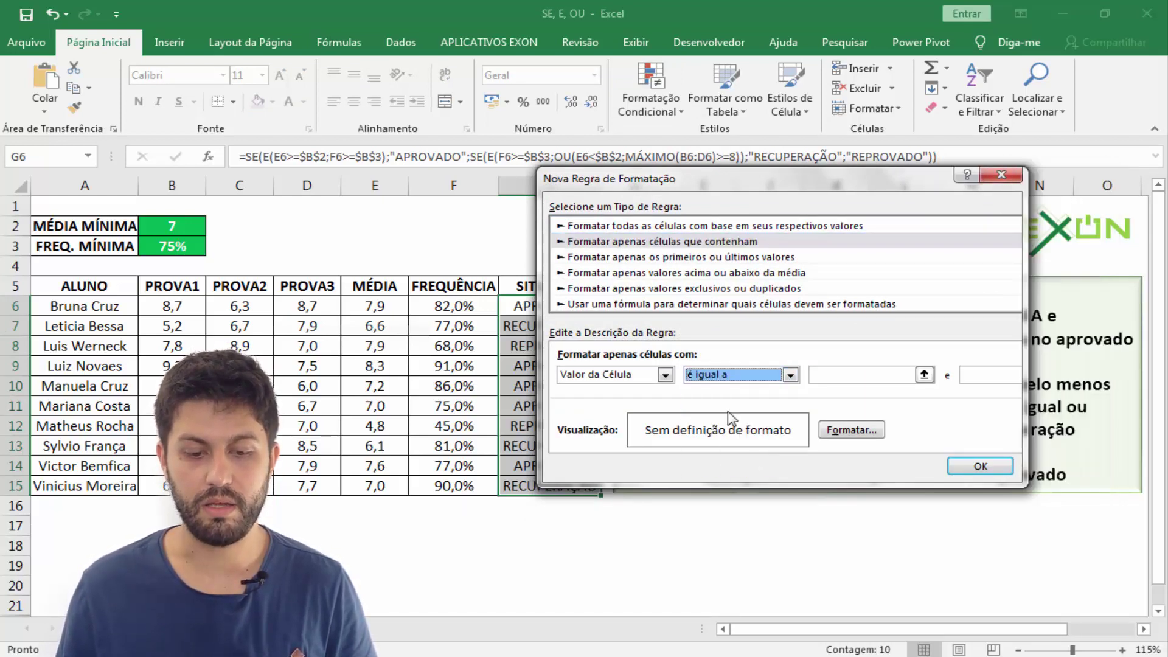
Set the rule's comparison value to APROVADO, without an opening quotation mark
{"action": "left_click", "coordinate": [845, 372]}
{"action": "type", "text": "\""}
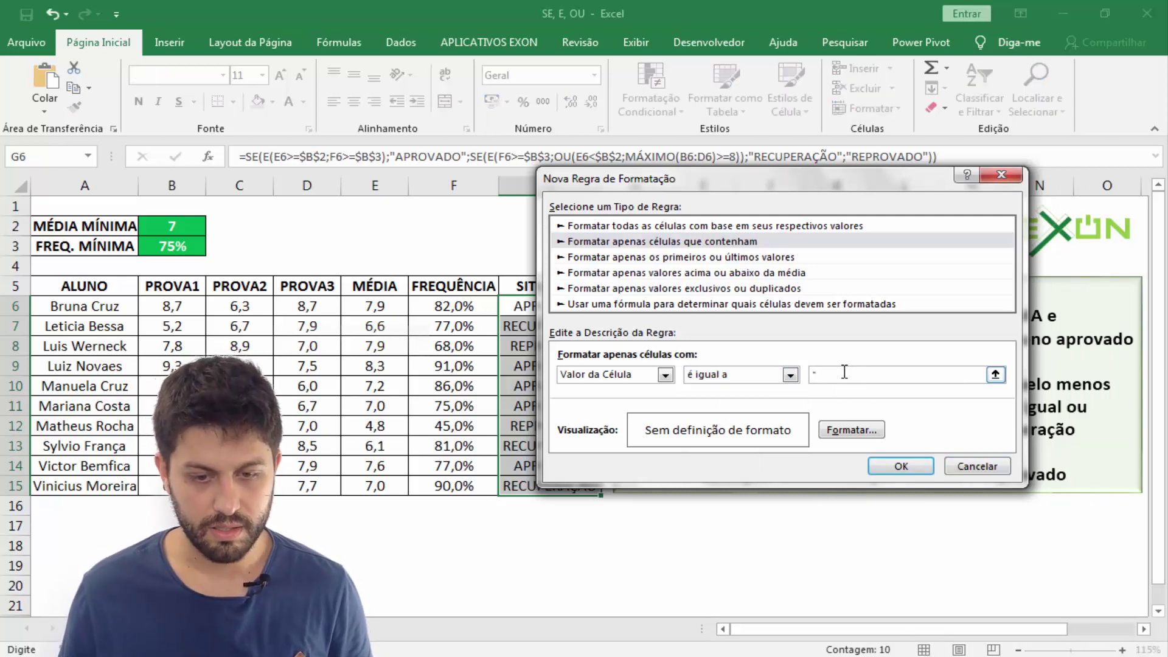
{"action": "type", "text": "APROVA"}
{"action": "key", "text": "BackSpace"}
{"action": "key", "text": "BackSpace"}
{"action": "key", "text": "BackSpace"}
{"action": "key", "text": "BackSpace"}
{"action": "key", "text": "BackSpace"}
{"action": "key", "text": "BackSpace"}
{"action": "key", "text": "BackSpace"}
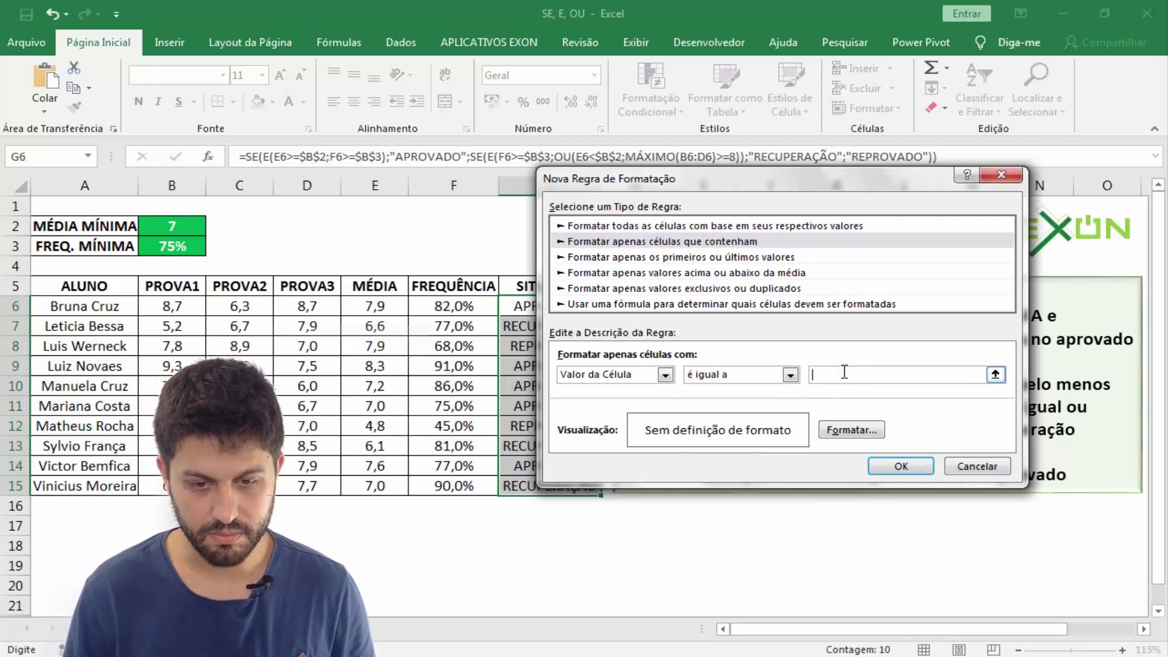
{"action": "type", "text": "APROVADO"}
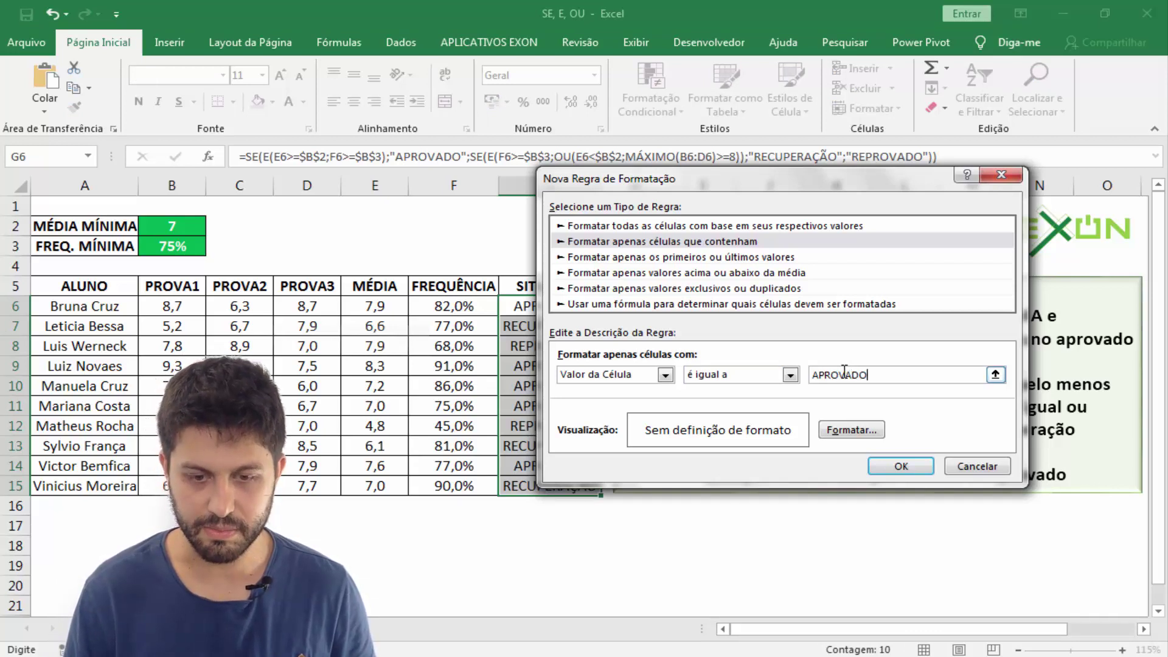
Give the APROVADO rule a green fill with bold (Negrito) white text and apply it to the SITUAÇÃO cells
{"action": "left_click", "coordinate": [845, 433]}
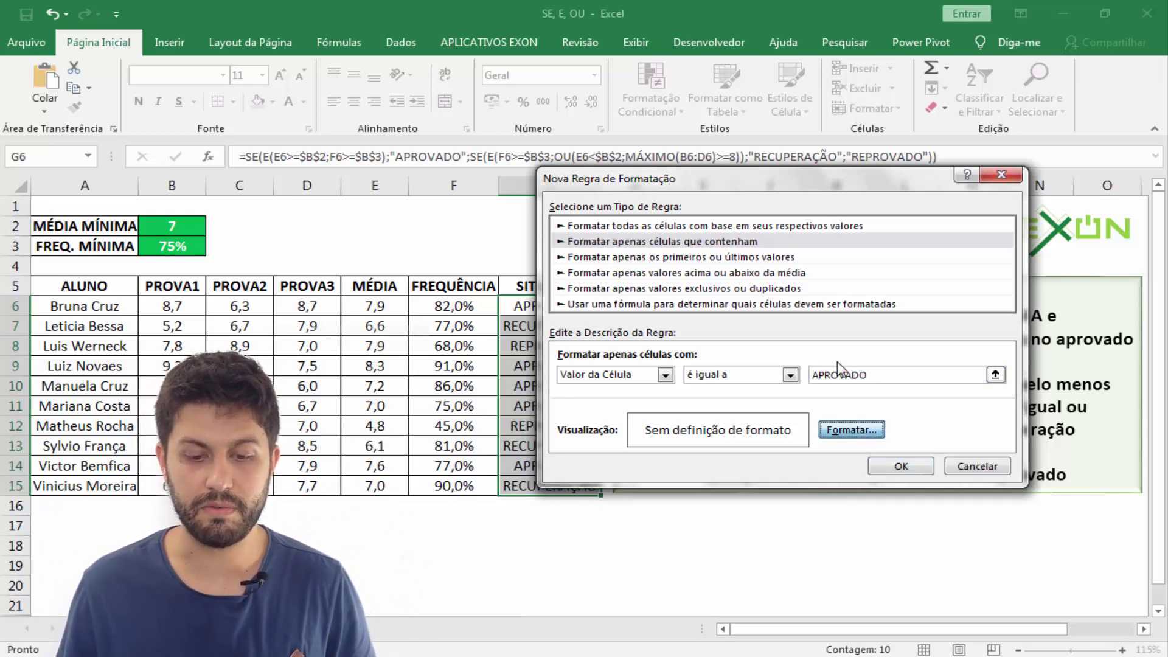
{"action": "left_click", "coordinate": [735, 144]}
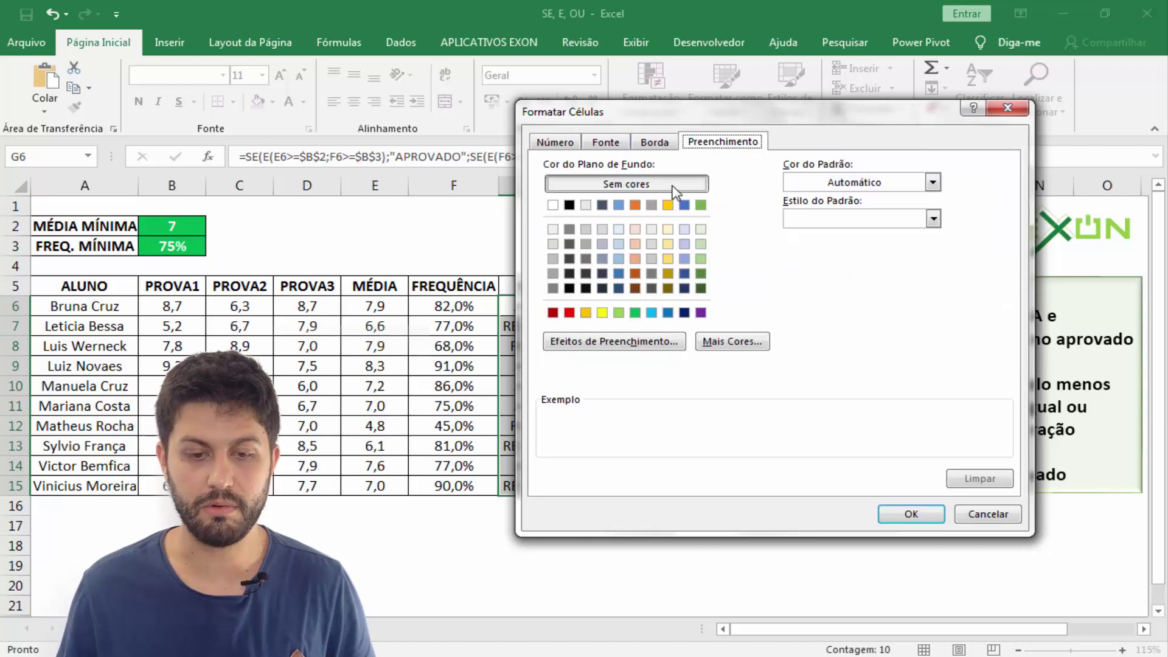
{"action": "left_click", "coordinate": [700, 205]}
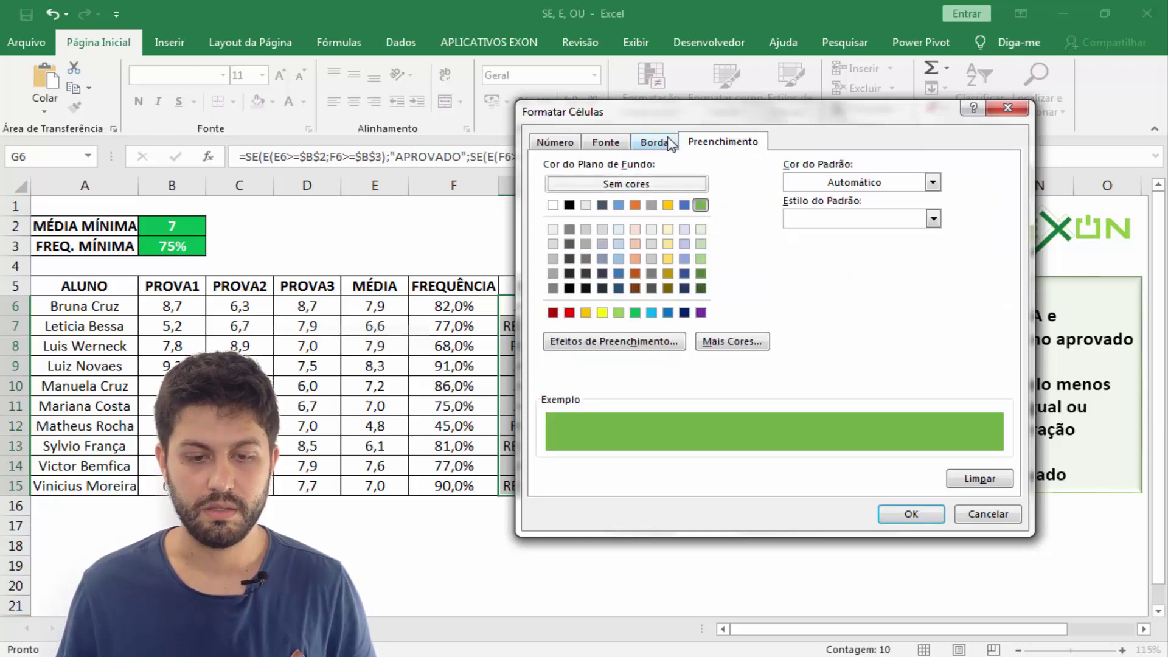
{"action": "left_click", "coordinate": [619, 143]}
{"action": "left_click", "coordinate": [817, 220]}
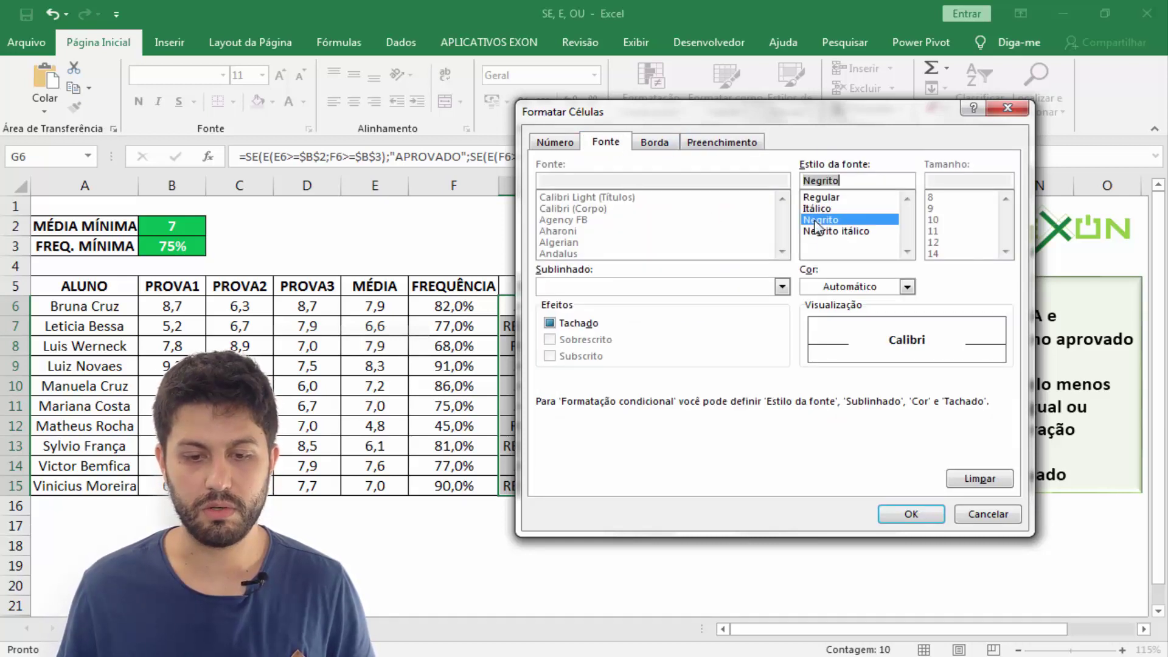
{"action": "left_click", "coordinate": [877, 287]}
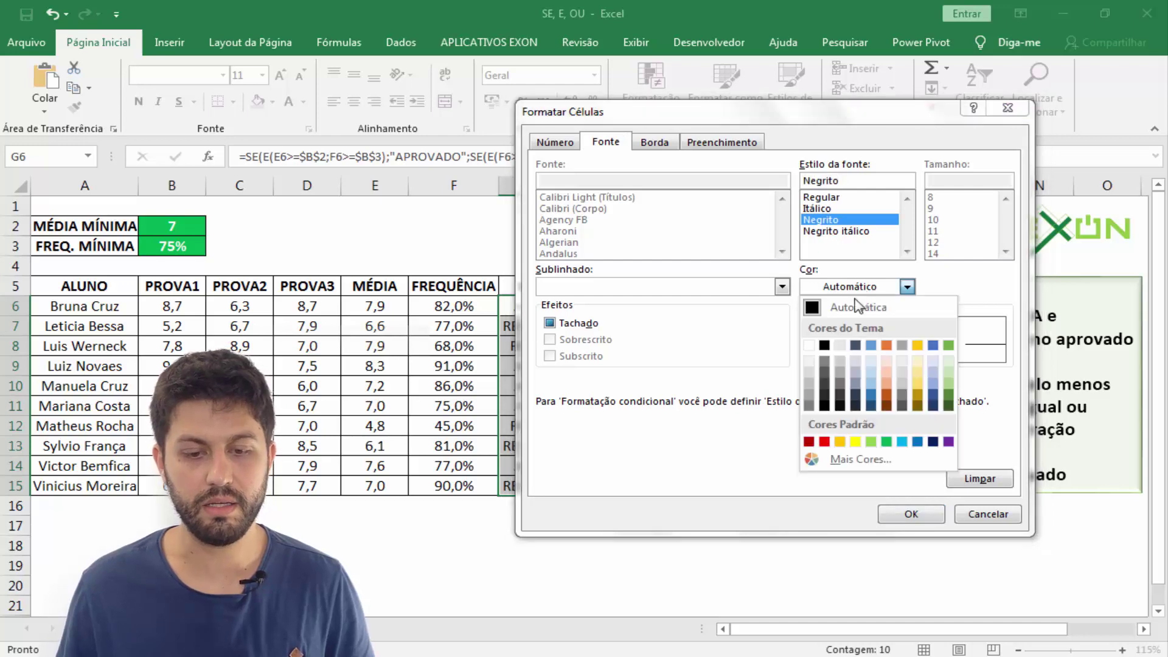
{"action": "left_click", "coordinate": [809, 346]}
{"action": "left_click", "coordinate": [910, 513]}
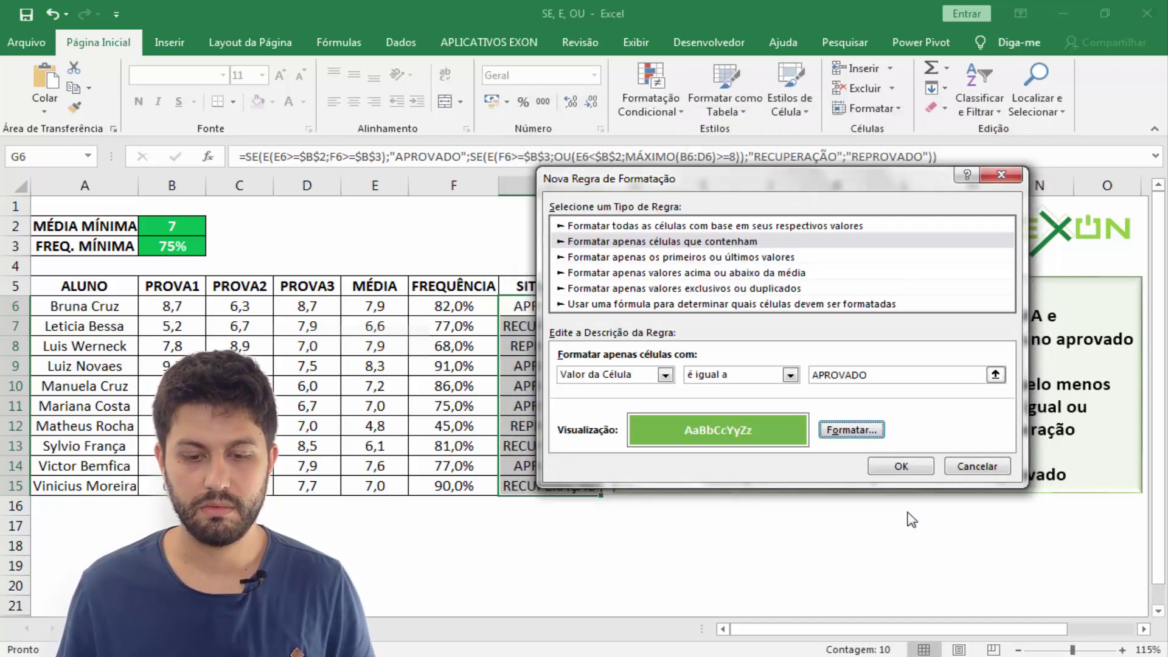
{"action": "left_click", "coordinate": [919, 467]}
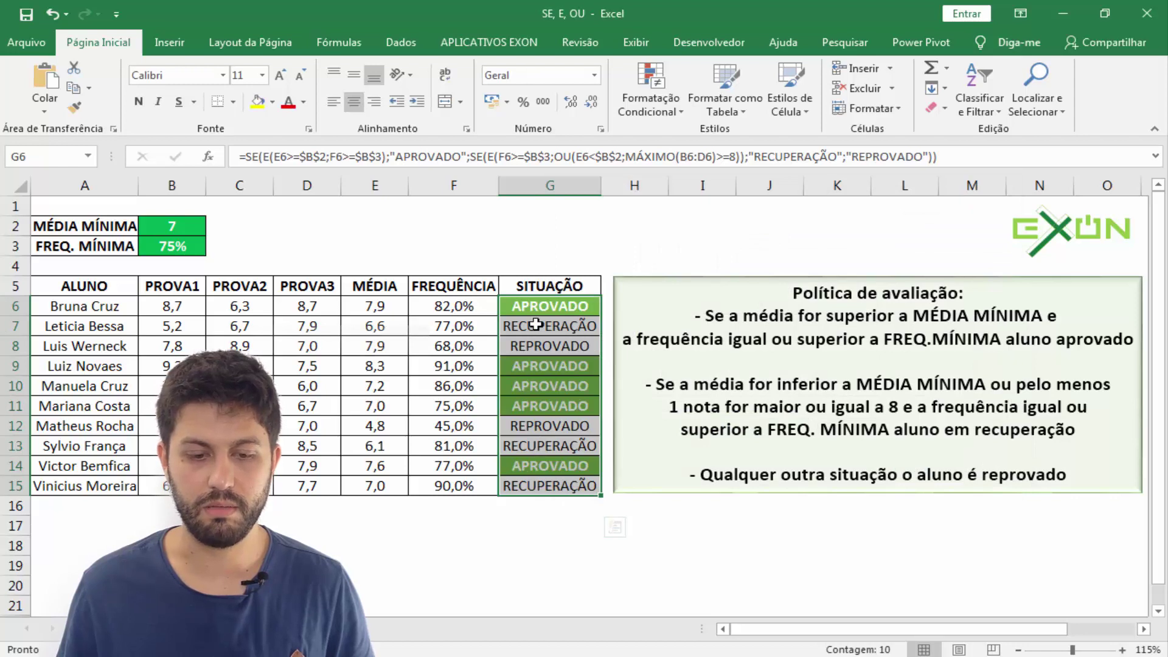